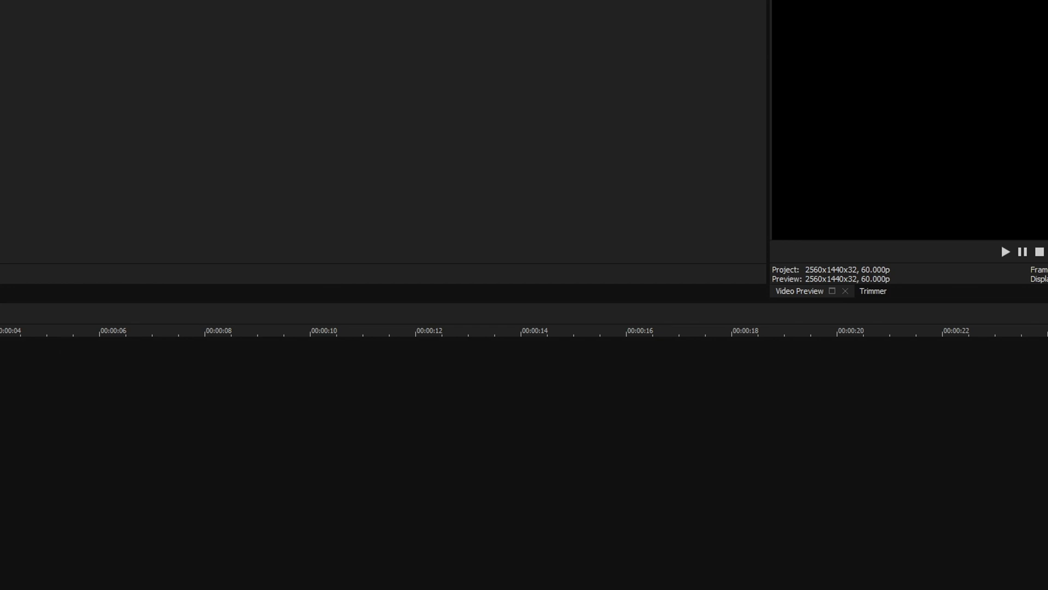
- Open the New Project dialog with Ctrl+Shift+N, showing 2560x1440 at 60 fps
key("ctrl+shift+n")
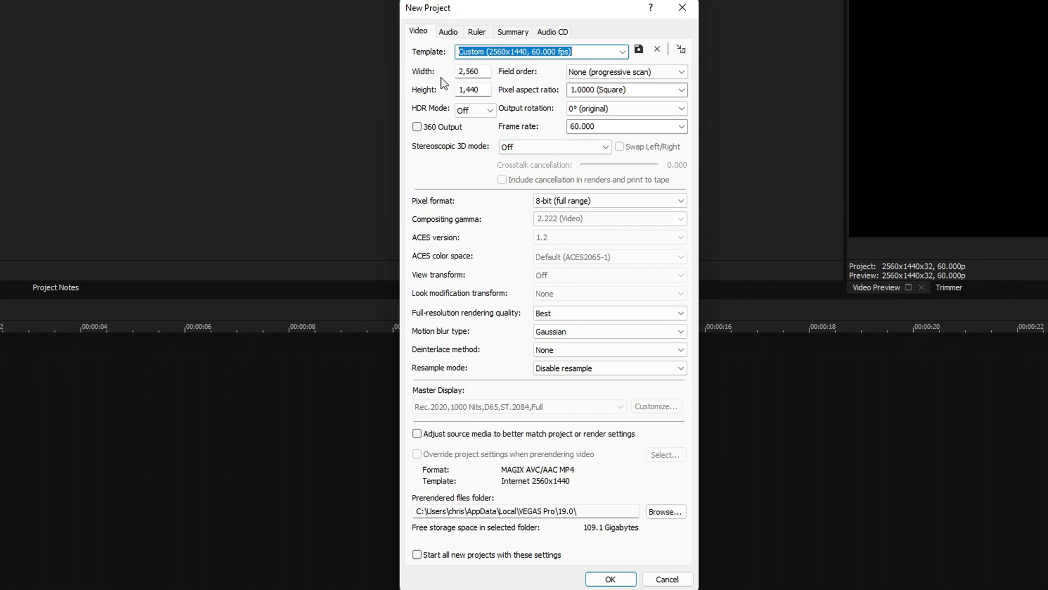
- Keep 2560x1440, 60 fps and the current pixel format as the default for new projects
left_click(471, 71)
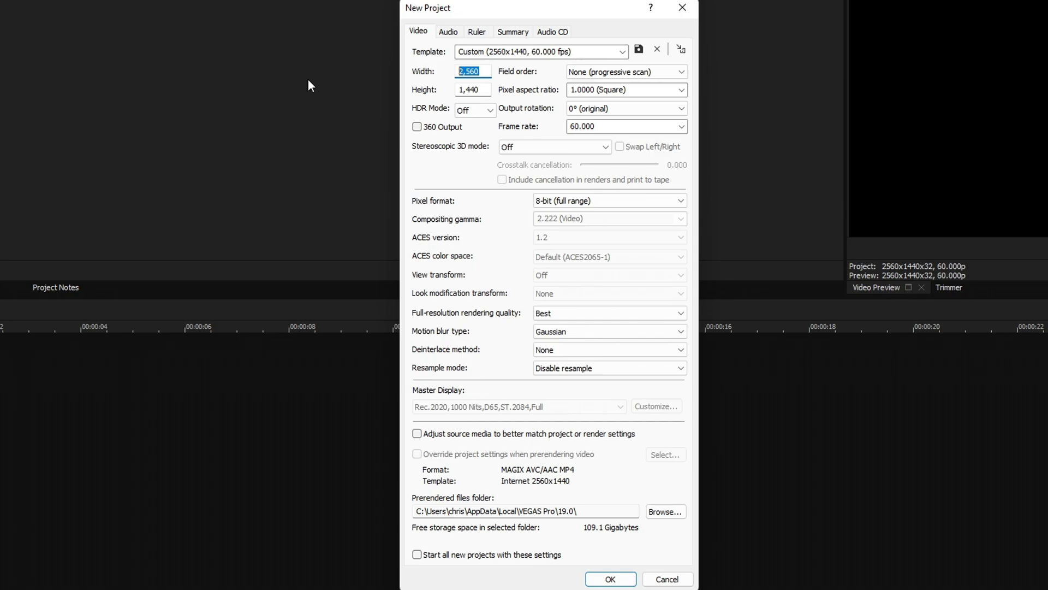
type("1920")
left_click(468, 89)
type("1080")
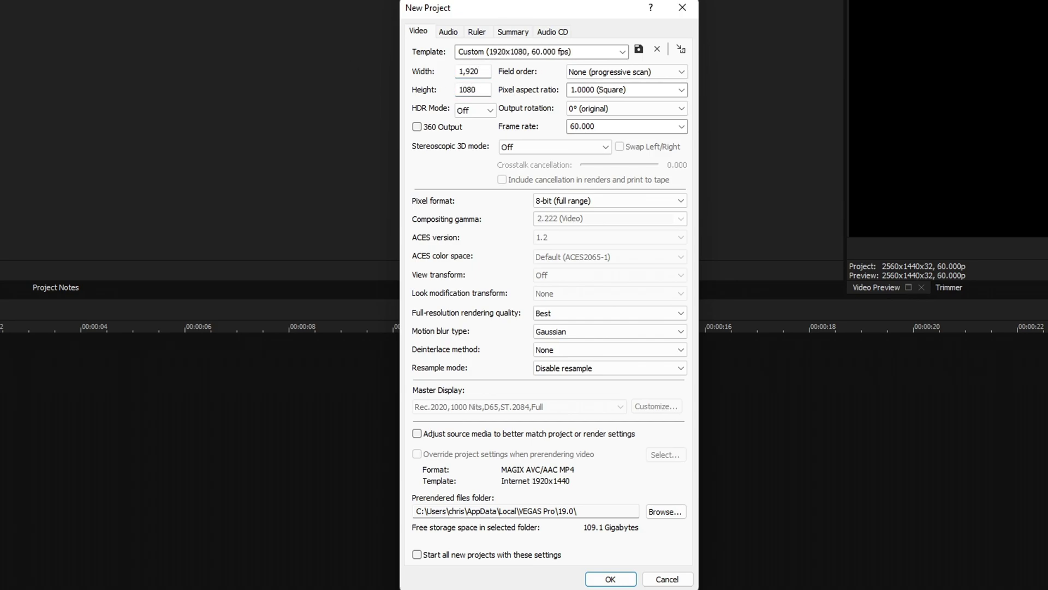
left_click(532, 115)
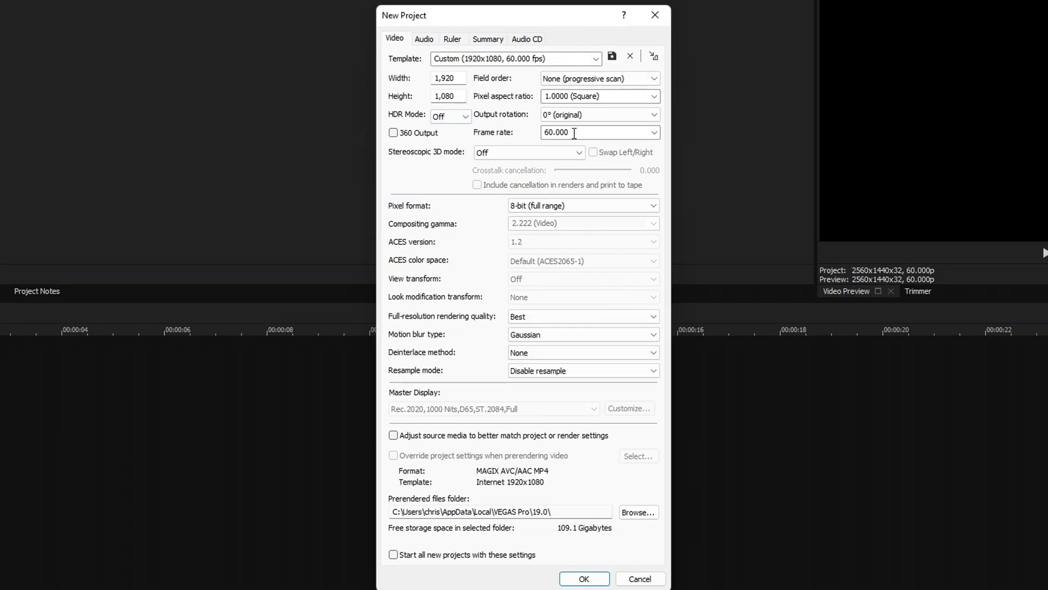
left_click(573, 132)
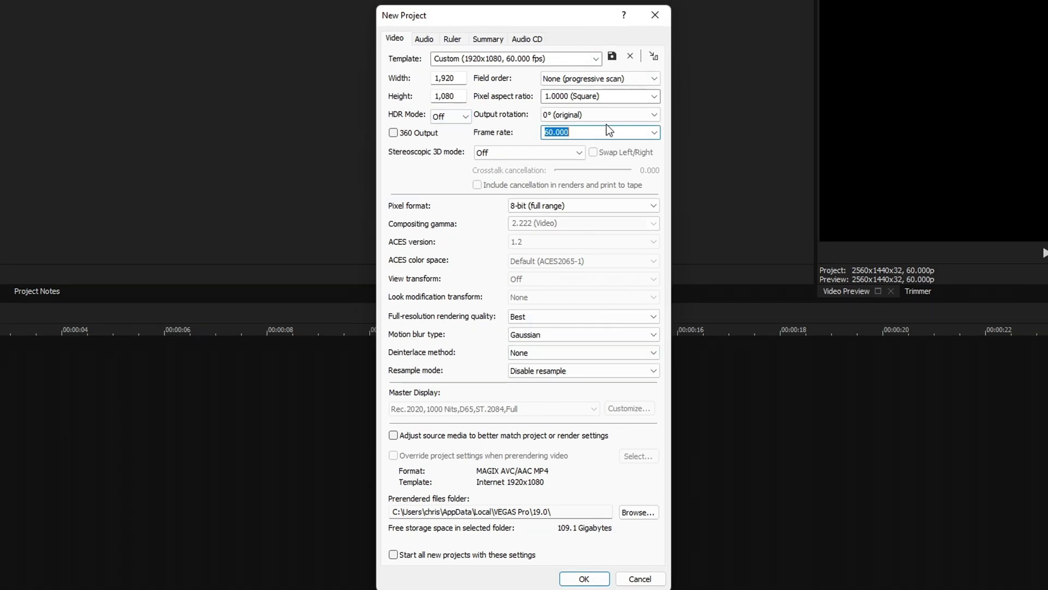
left_click(655, 133)
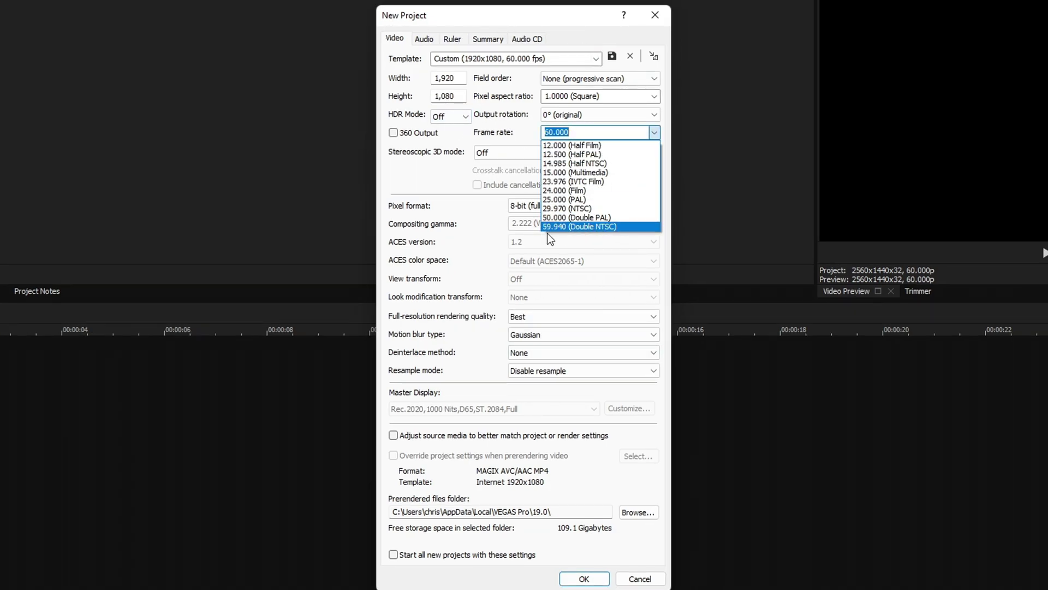
left_click(495, 155)
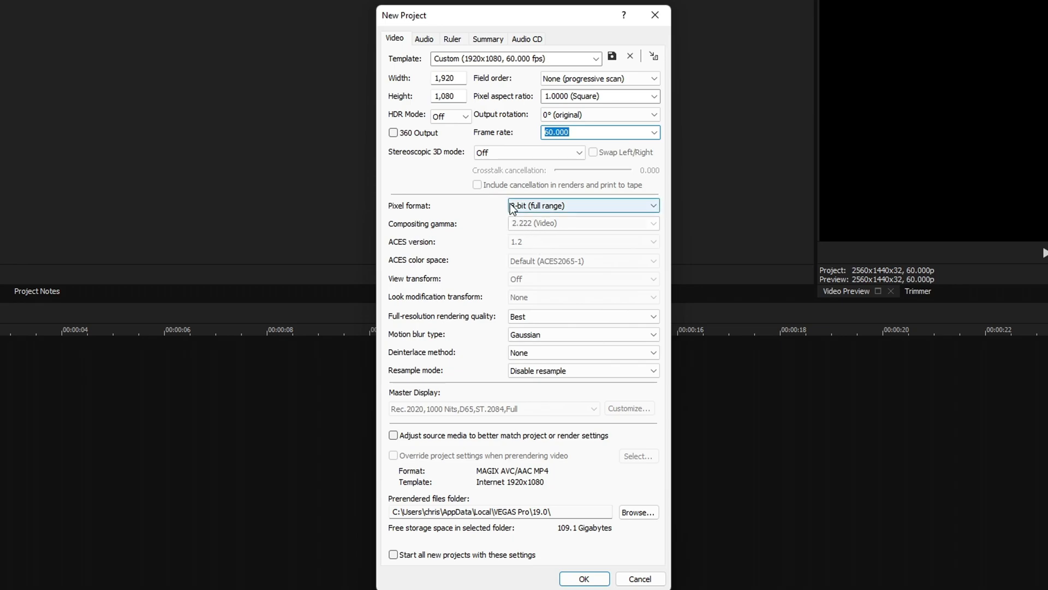
left_click(566, 205)
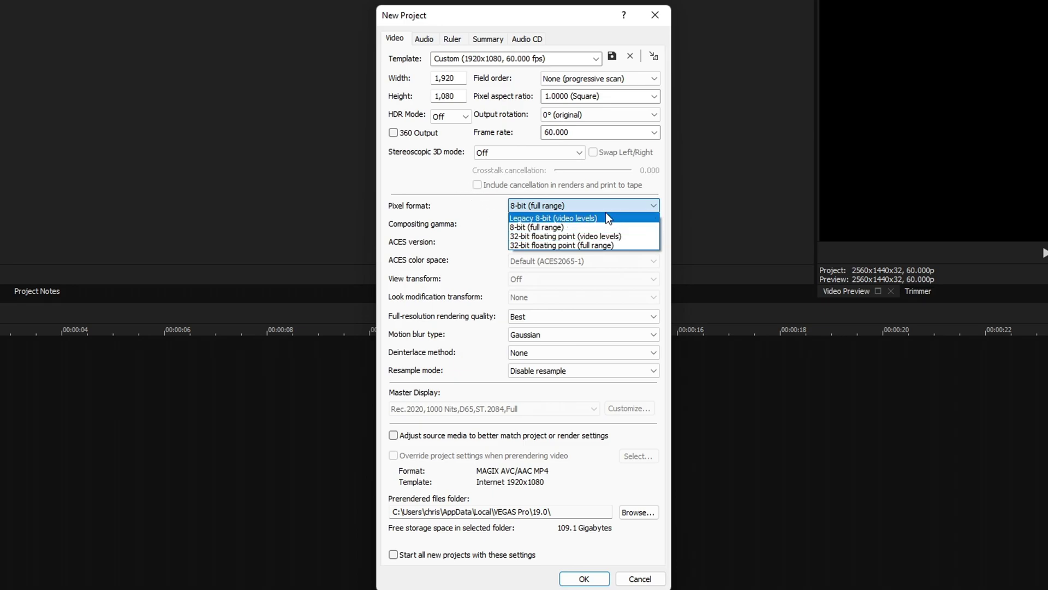
left_click(402, 162)
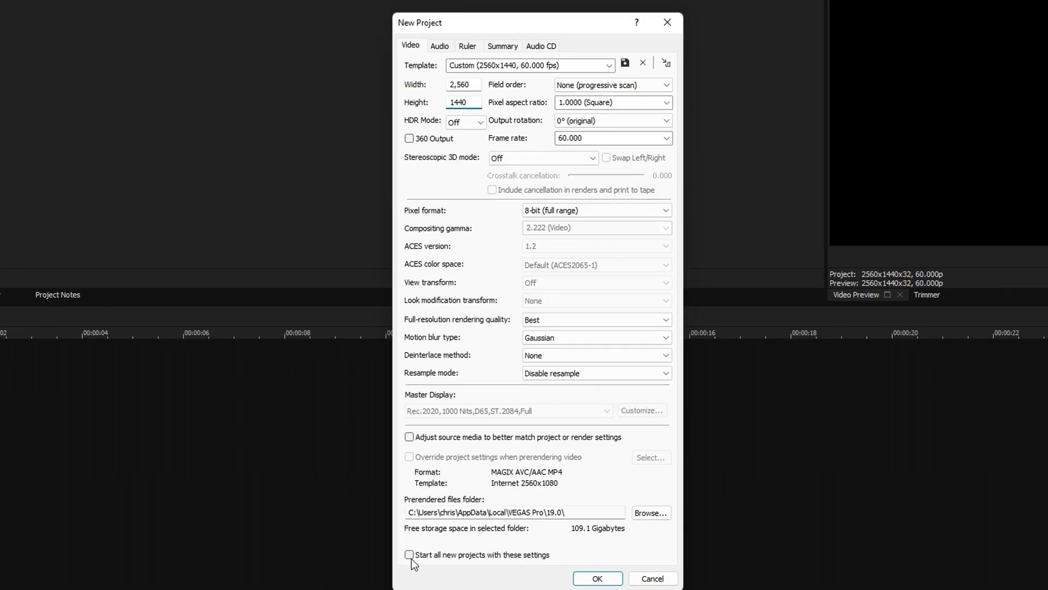
left_click(409, 555)
left_click(595, 578)
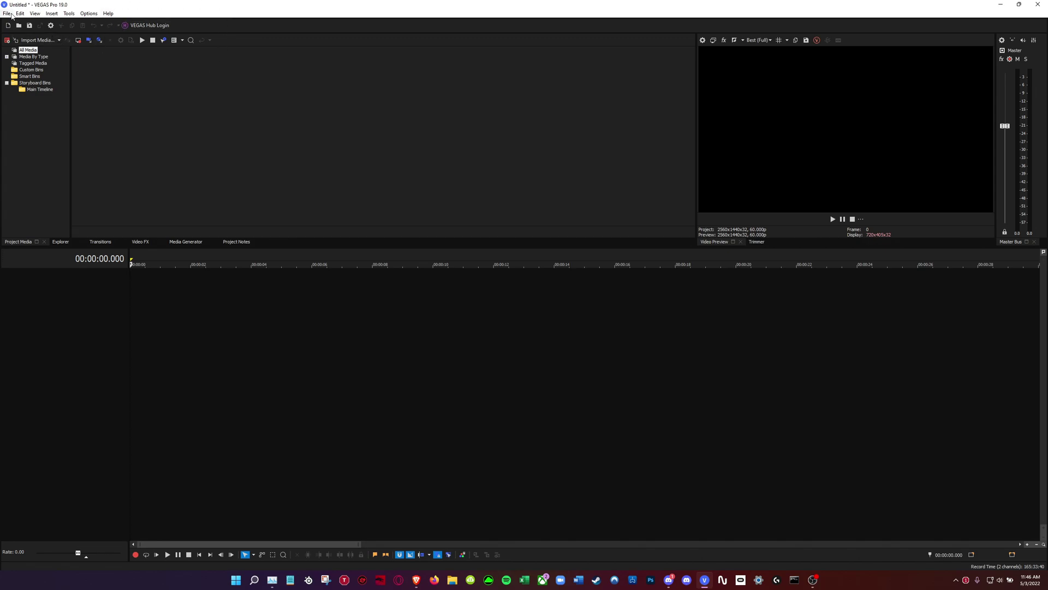
- Open the recorded video file and place its tracks on the timeline
left_click(7, 13)
left_click(14, 30)
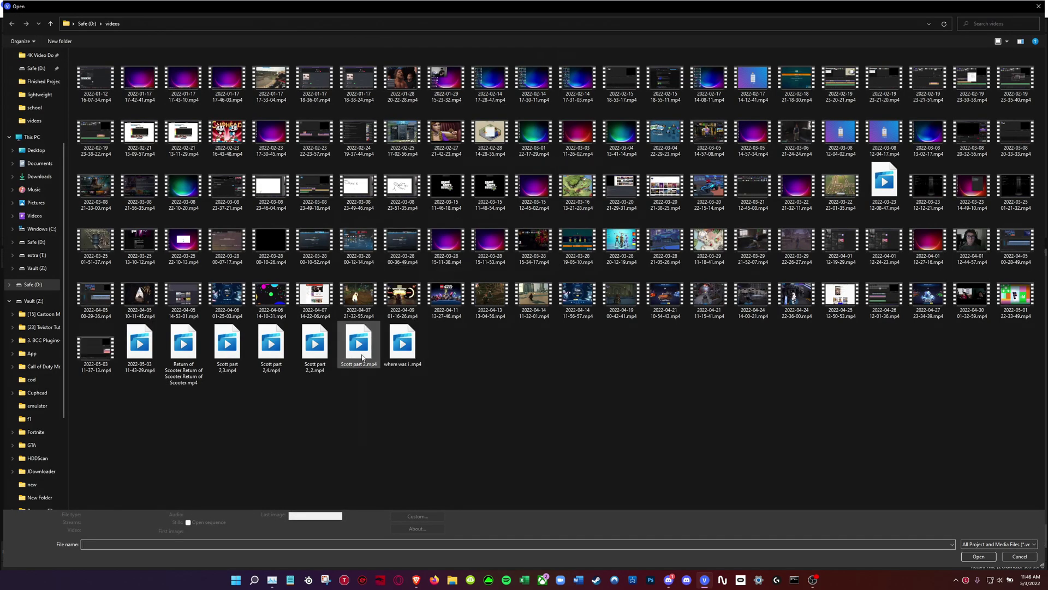
double_click(358, 300)
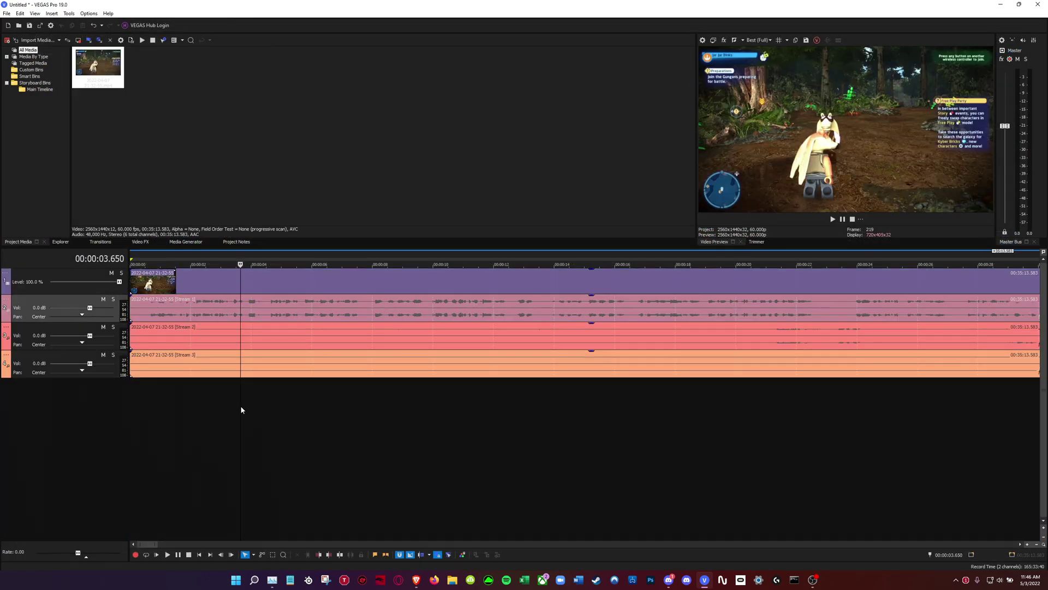
left_click(241, 409)
scroll(733, 405, "down", 3)
- Fit the clip in the timeline view and open Render As
left_click(1030, 401)
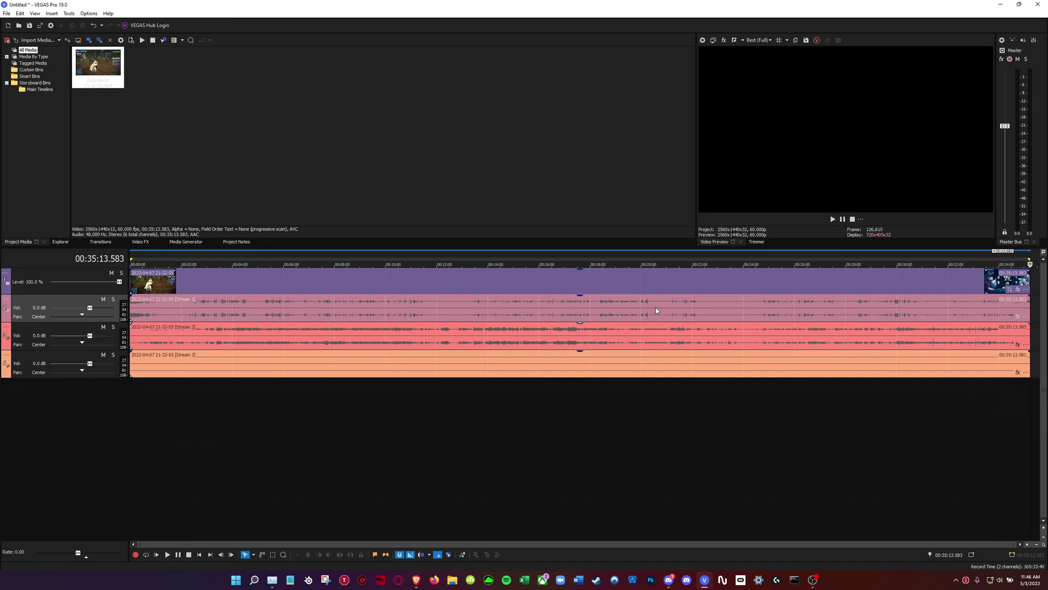
left_click(7, 13)
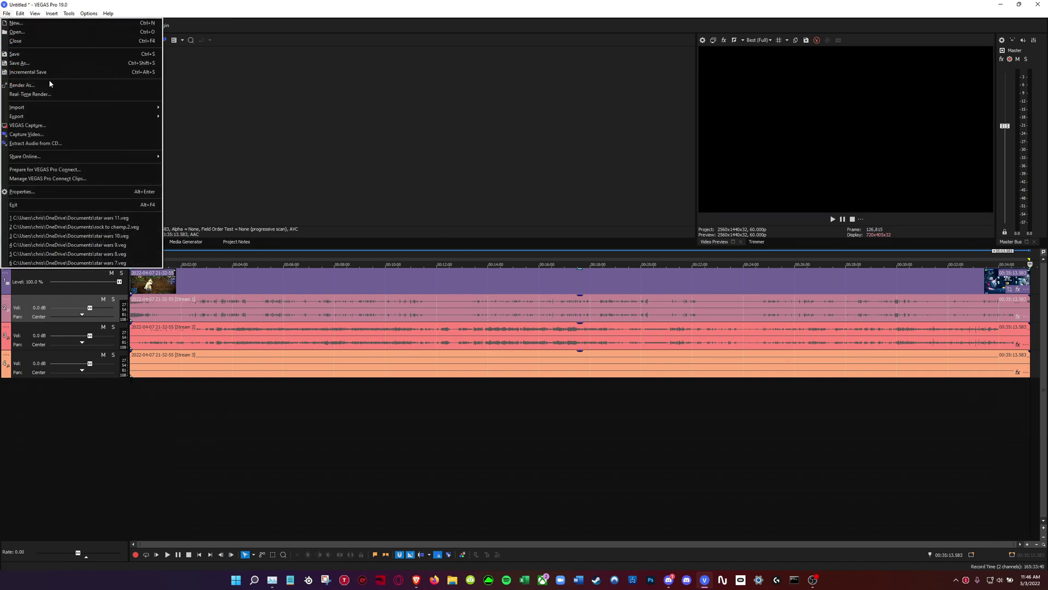
left_click(319, 240)
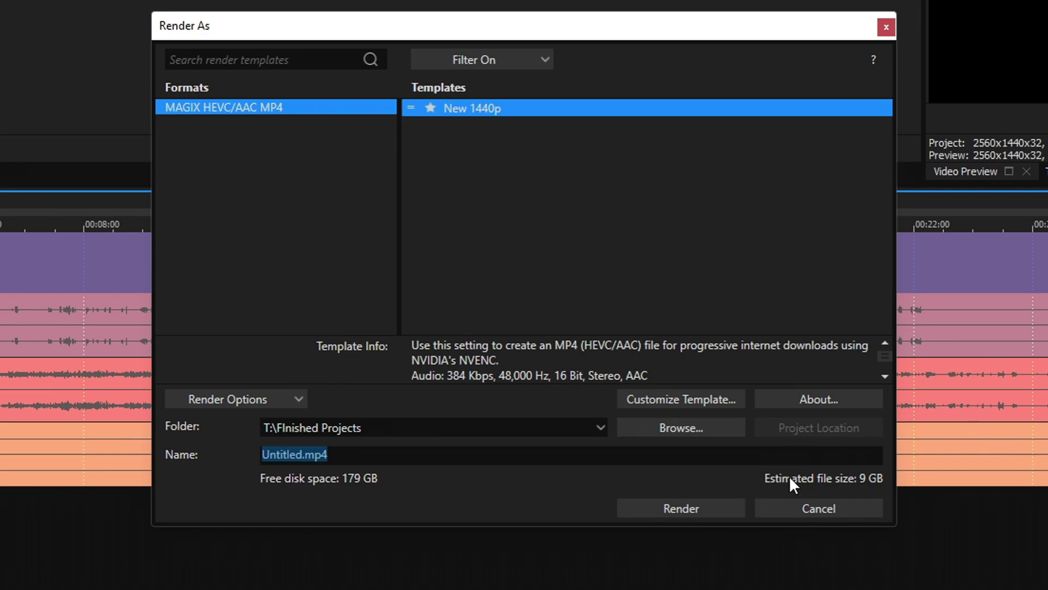
- Open Custom Settings for the New 1440p template and select variable bit rate
left_click(680, 400)
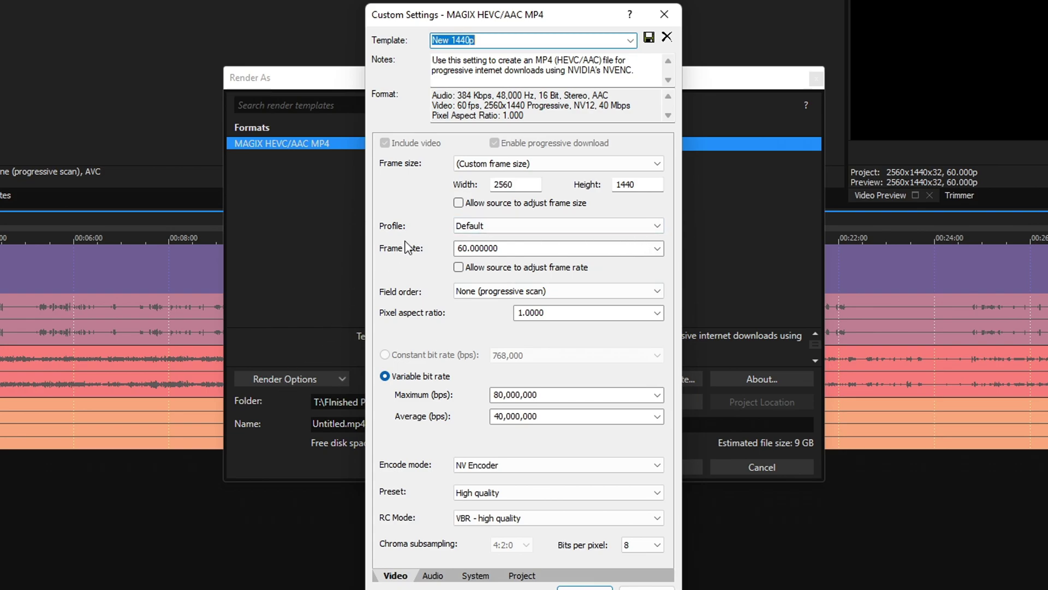
left_click(456, 228)
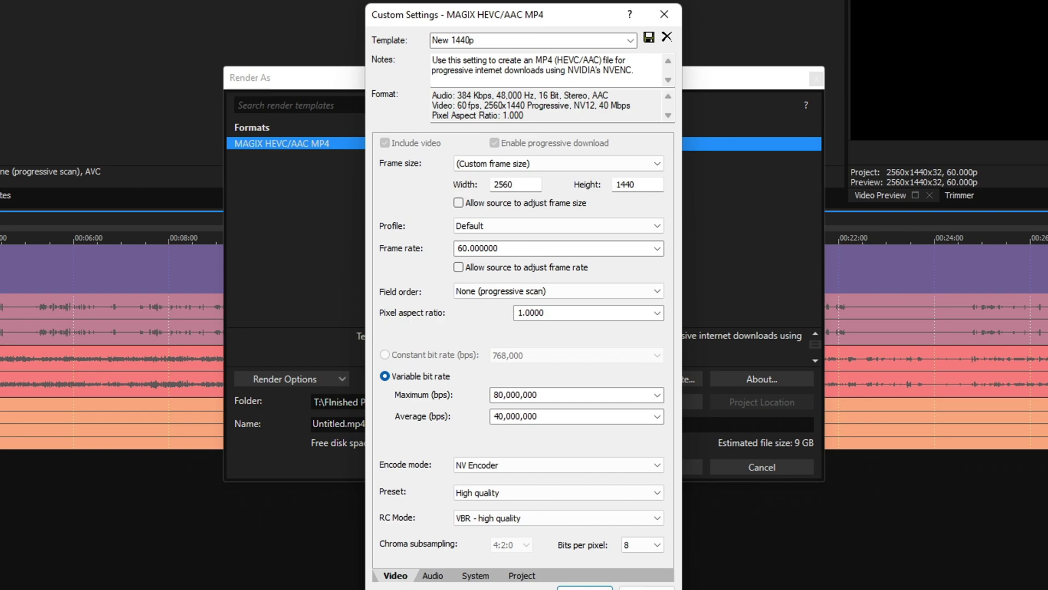
- Set variable bit rate to 40,000,000 maximum and 20,000,000 average
left_click(656, 395)
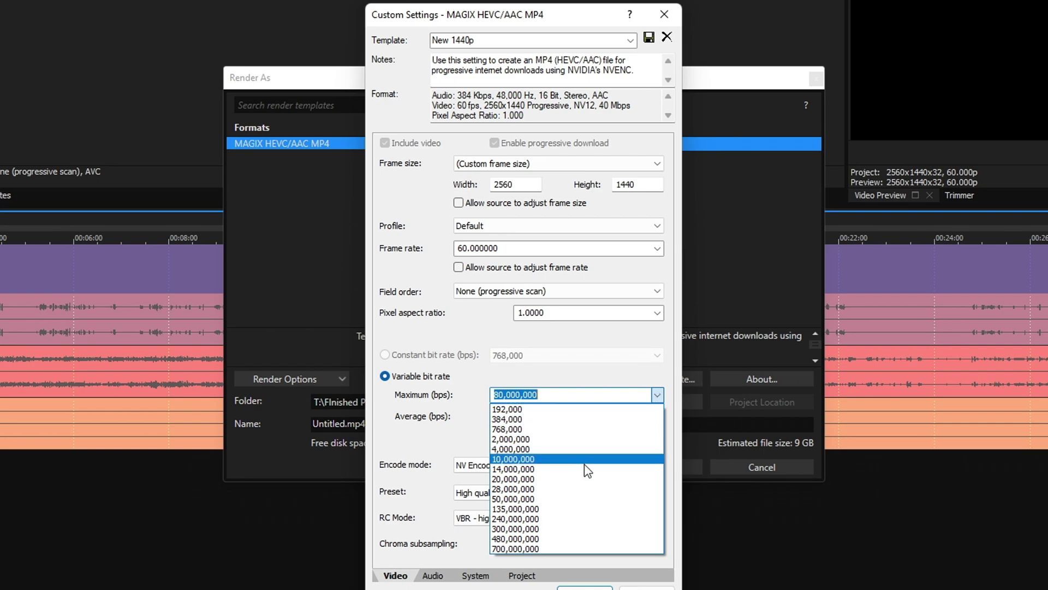
left_click(557, 478)
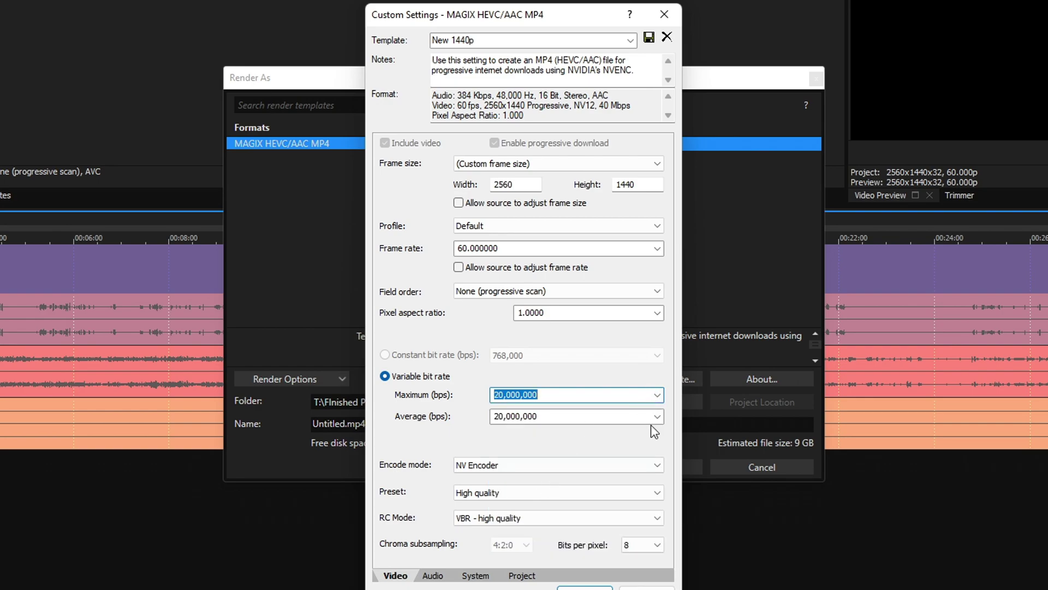
left_click(657, 417)
left_click(544, 416)
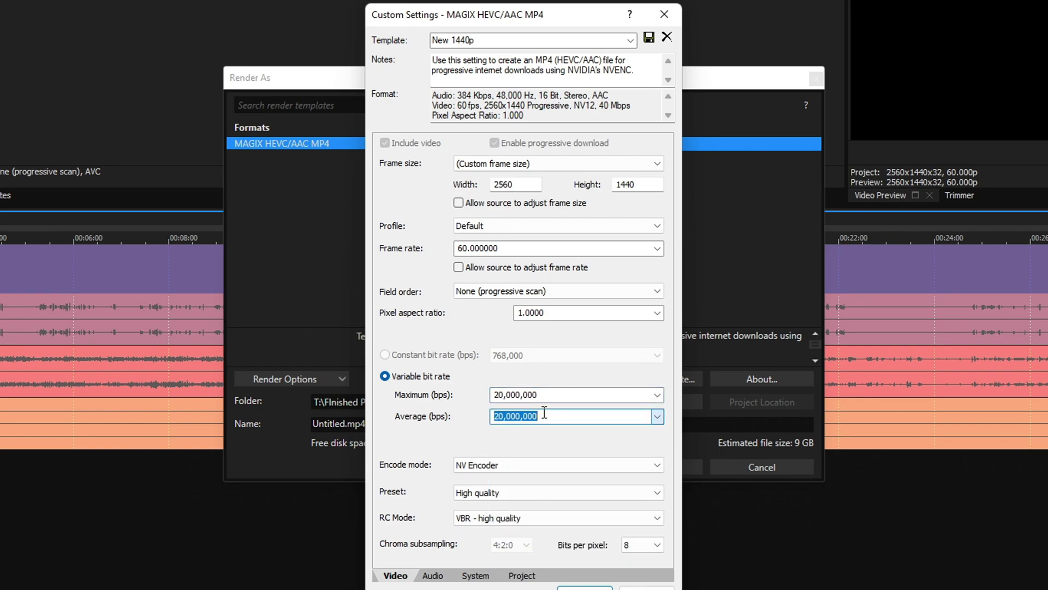
key("shift+Tab")
type("40,")
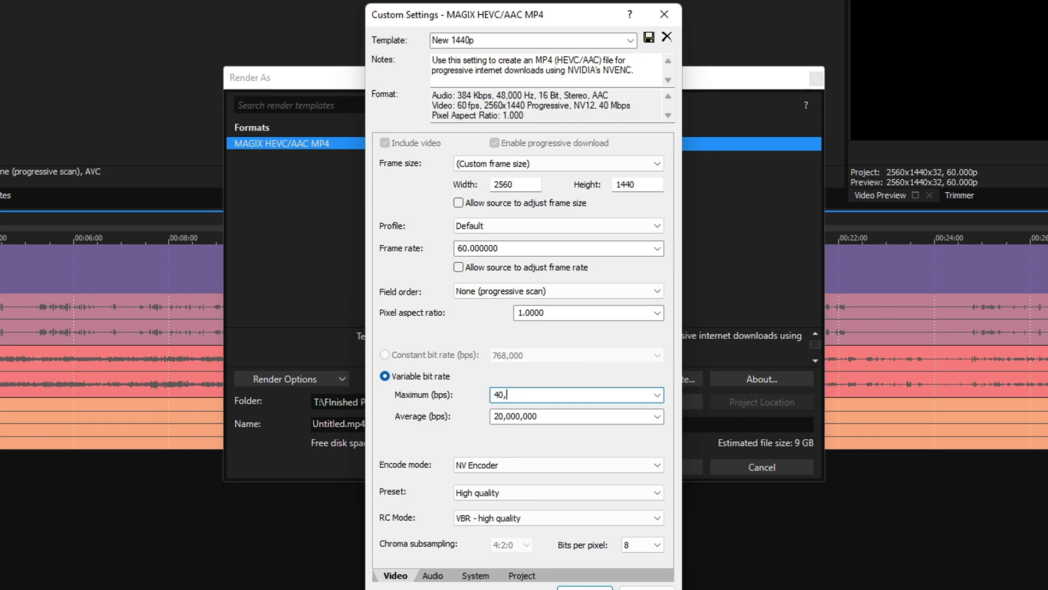
type("000,0")
left_click(533, 463)
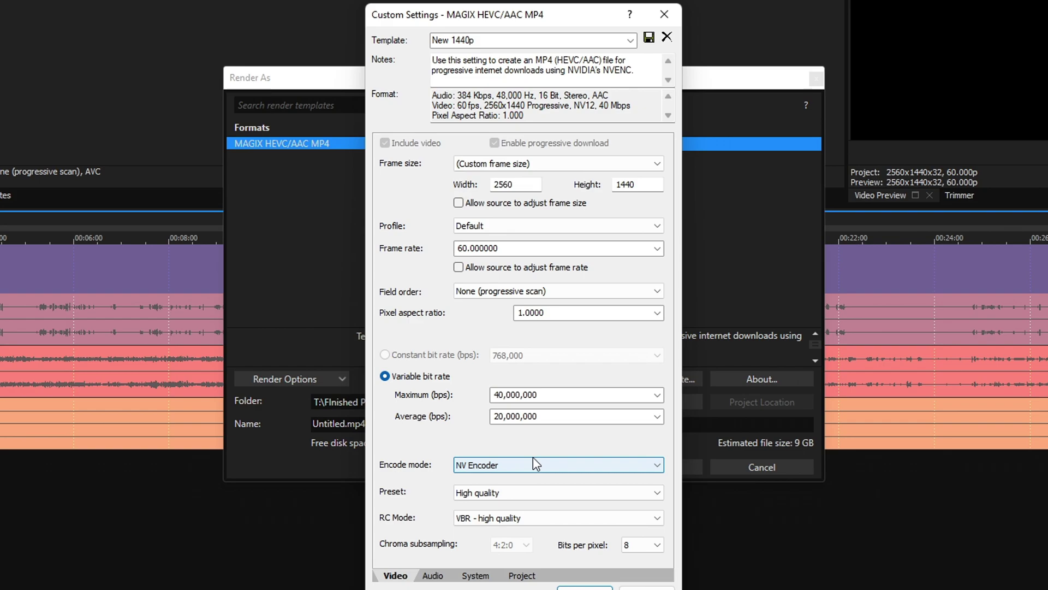
- Keep NV Encoder, the High quality preset and VBR rate control mode
left_click(534, 462)
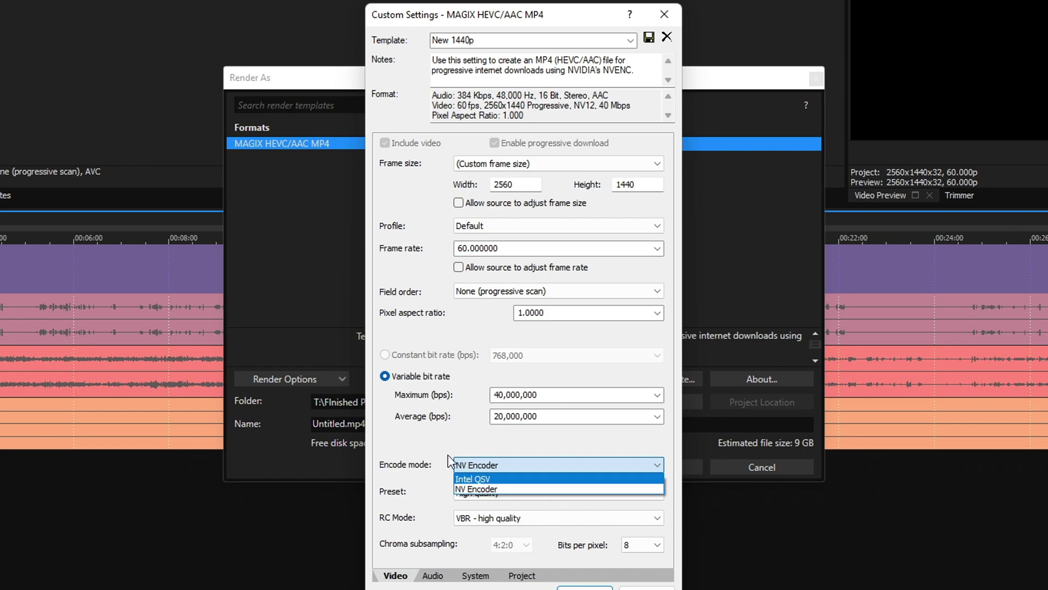
left_click(463, 422)
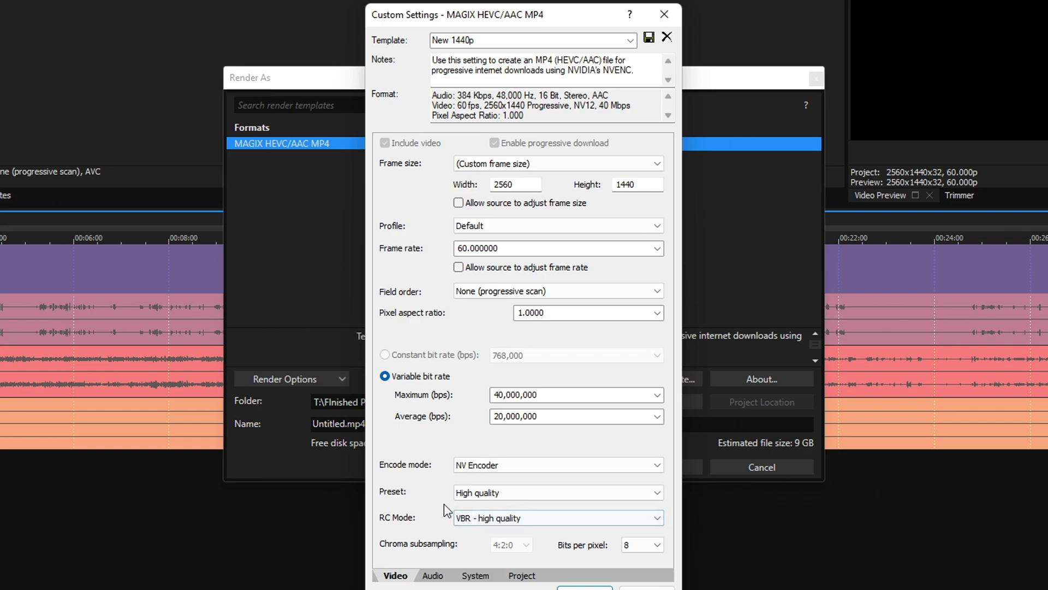
left_click(475, 492)
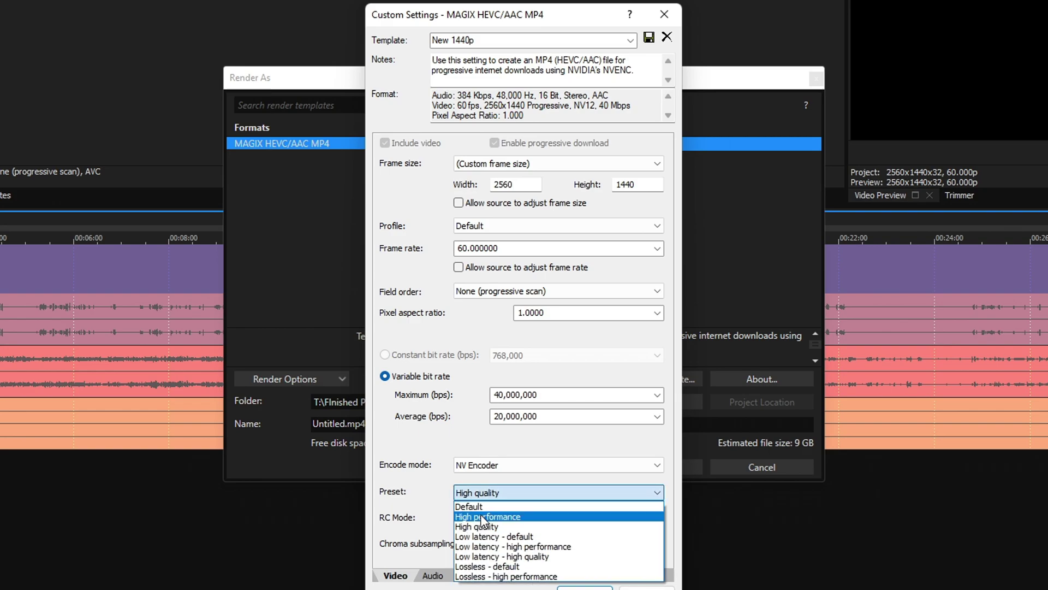
left_click(498, 508)
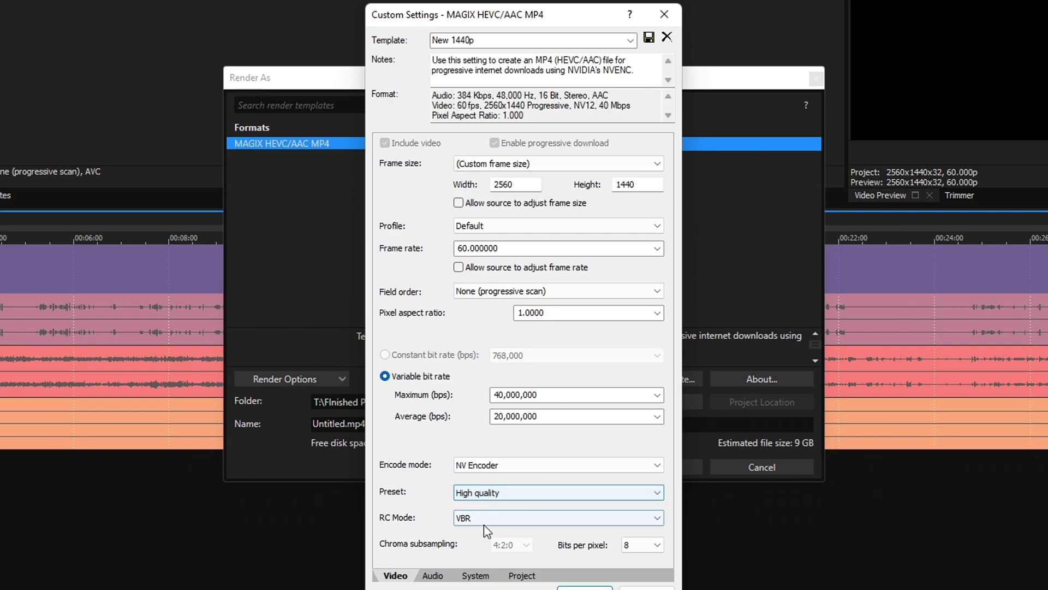
left_click(484, 522)
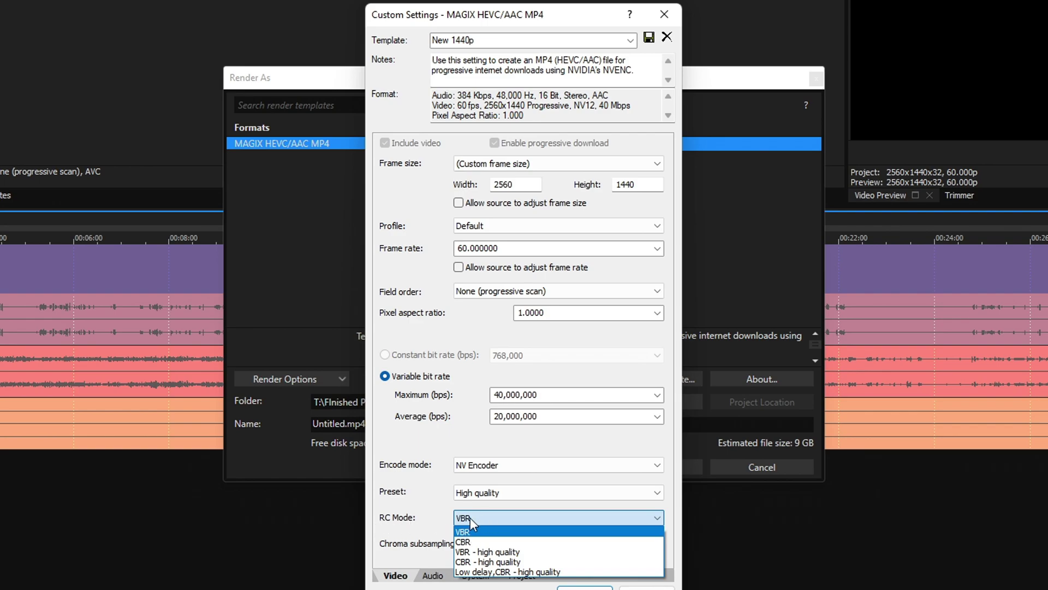
left_click(471, 517)
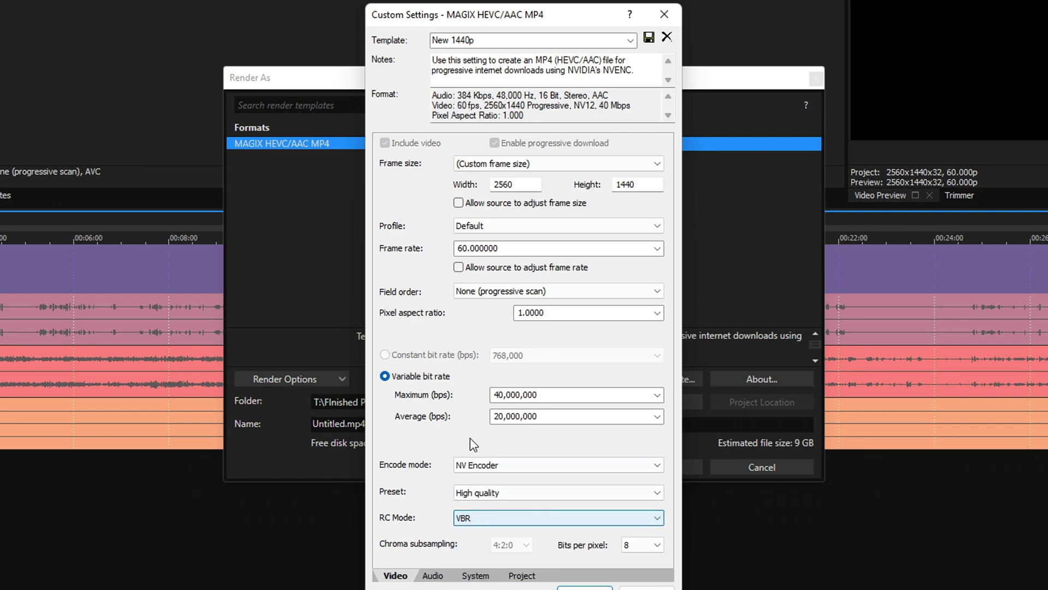
- Verify 48,000 Hz sample rate and 384,000 bps audio bit rate, then close Custom Settings
left_click(432, 575)
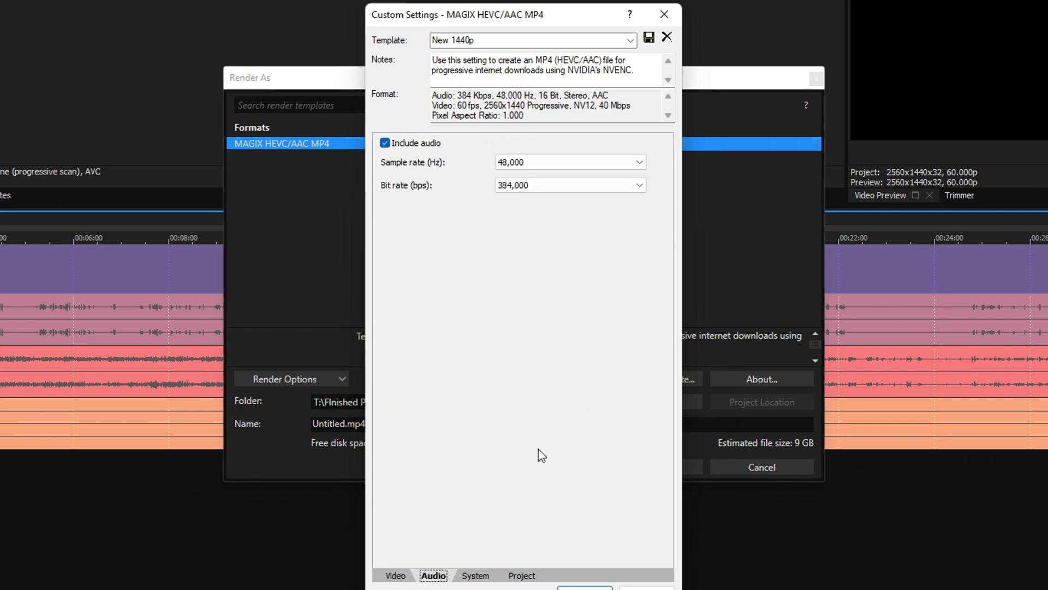
left_click(558, 162)
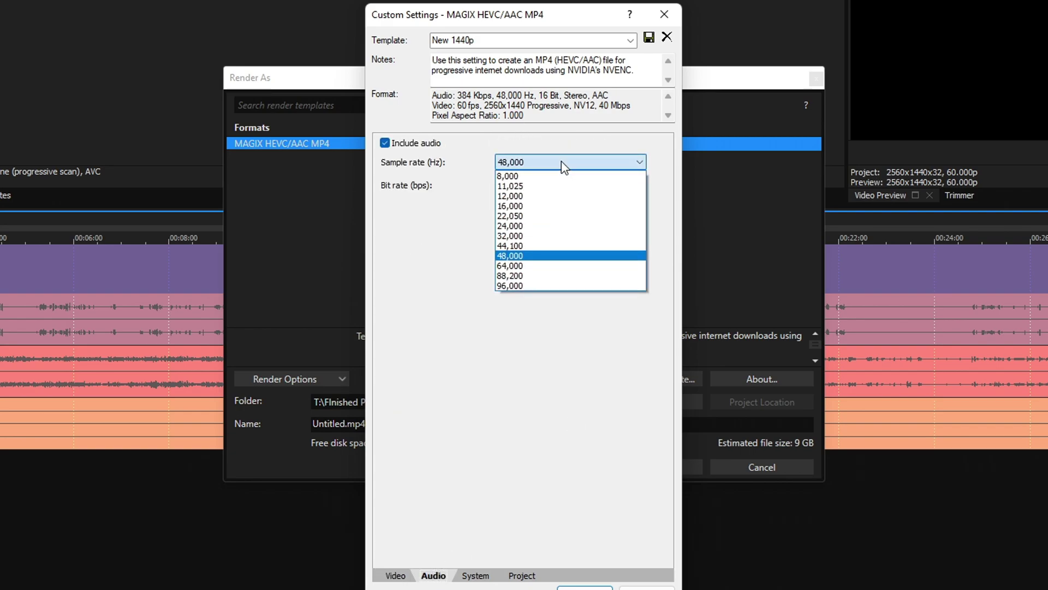
left_click(562, 166)
left_click(557, 163)
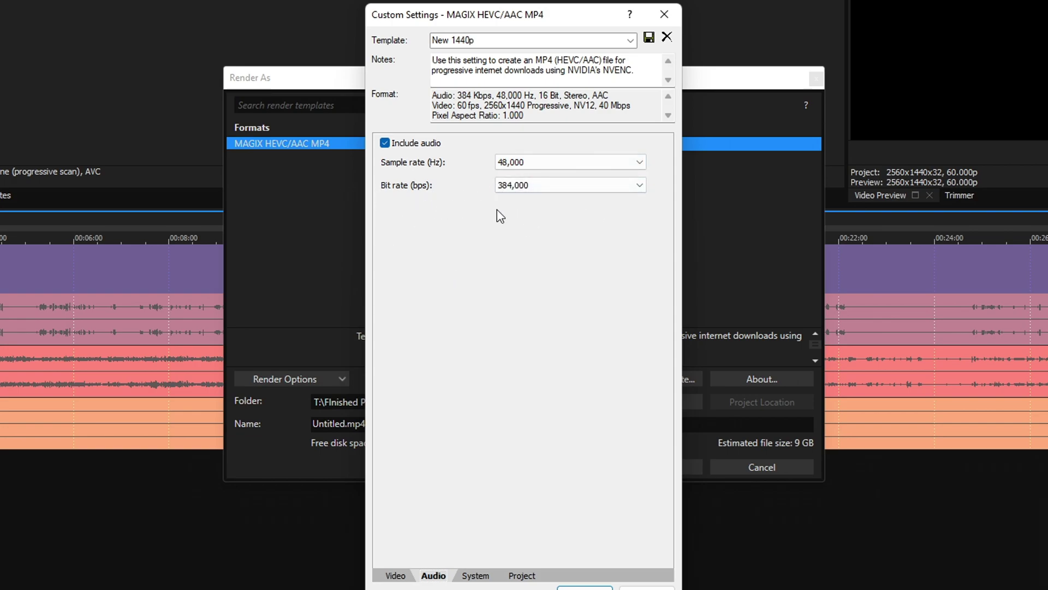
left_click(606, 186)
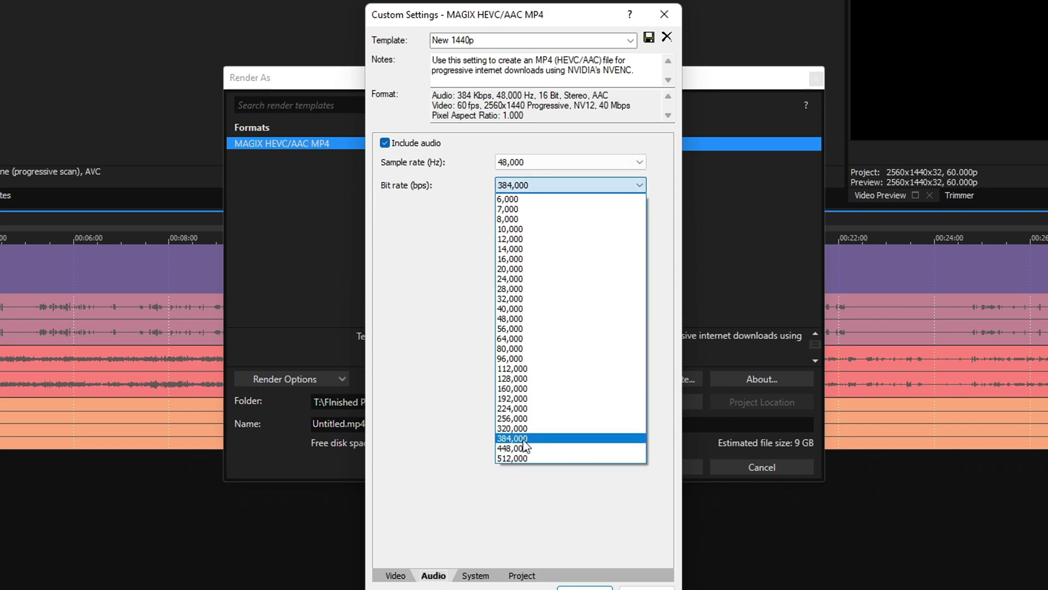
left_click(397, 370)
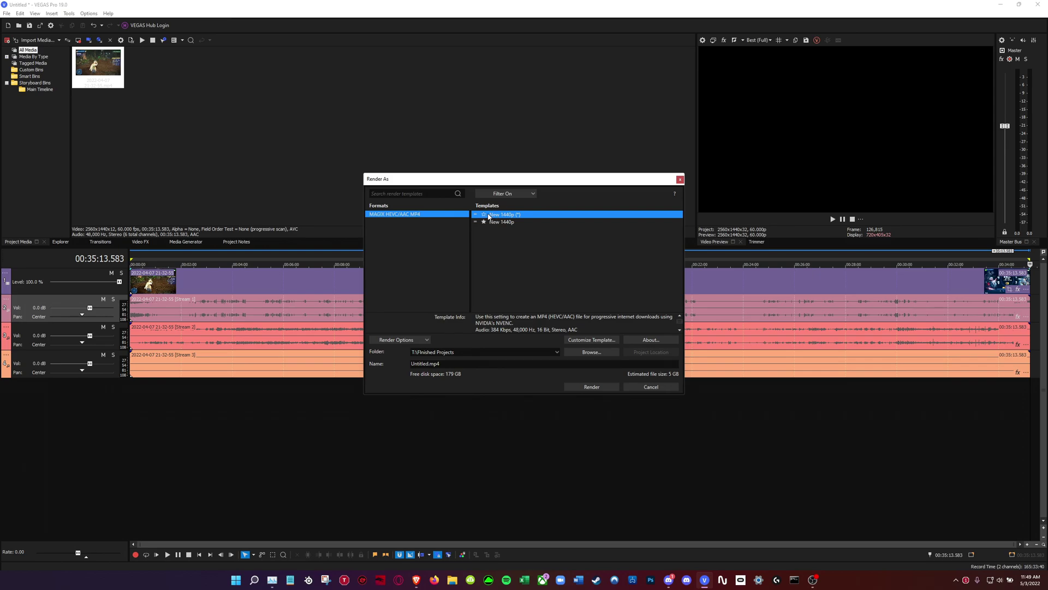
left_click(591, 340)
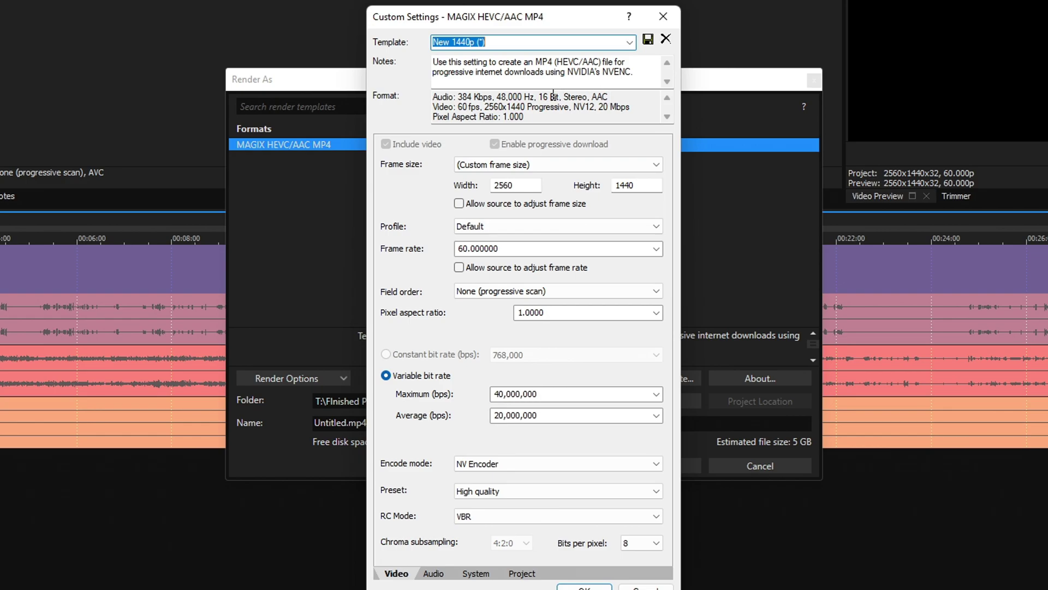
left_click(664, 17)
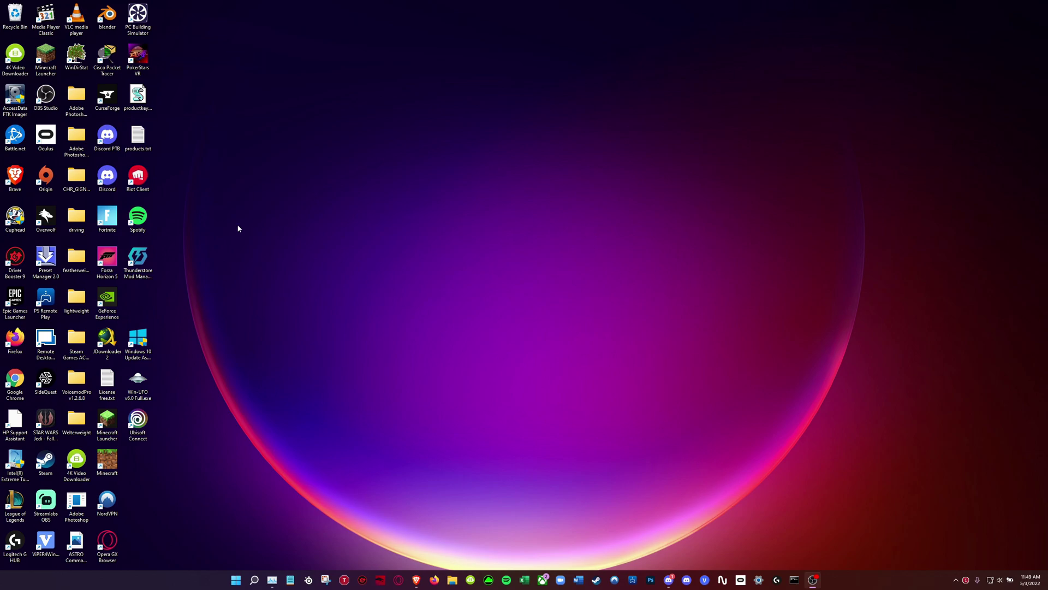
- Restore the OBS Studio window from its taskbar icon
left_click(309, 580)
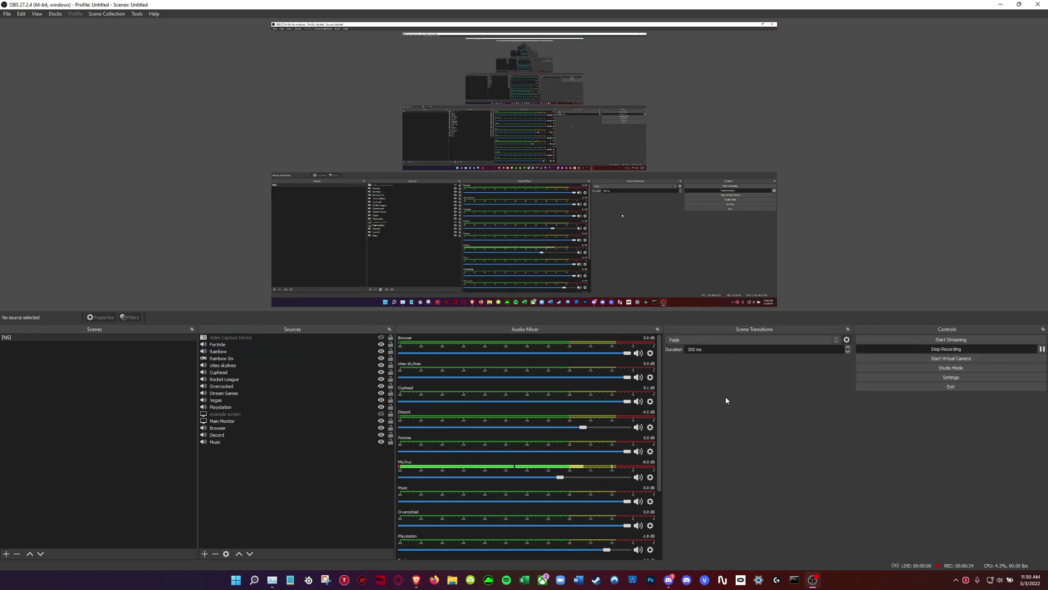
- Open OBS Settings at Output > Recording, showing 24000 Kbps CBR via NVENC
left_click(913, 381)
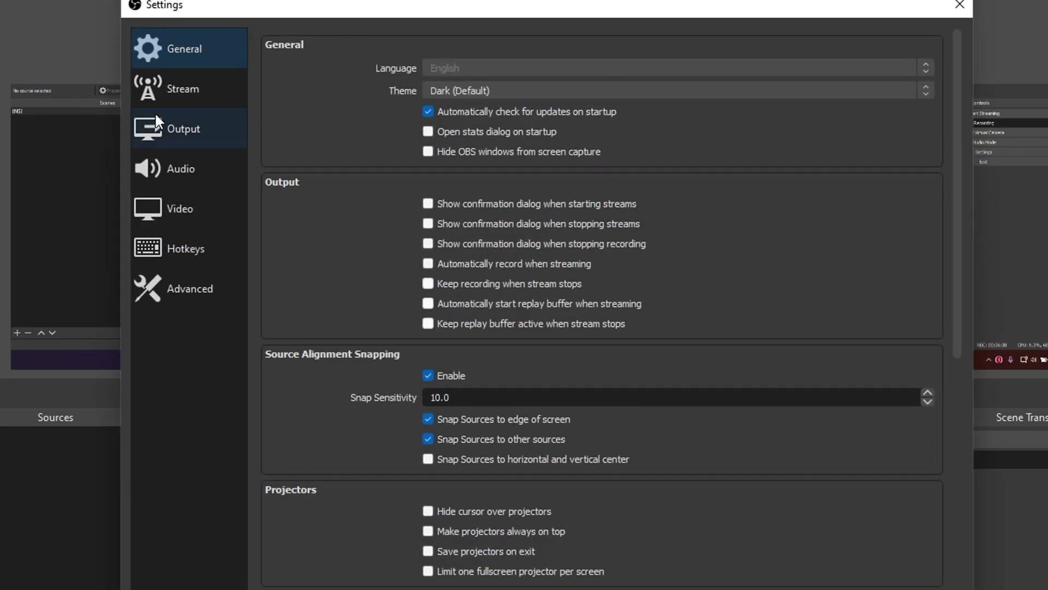
left_click(155, 111)
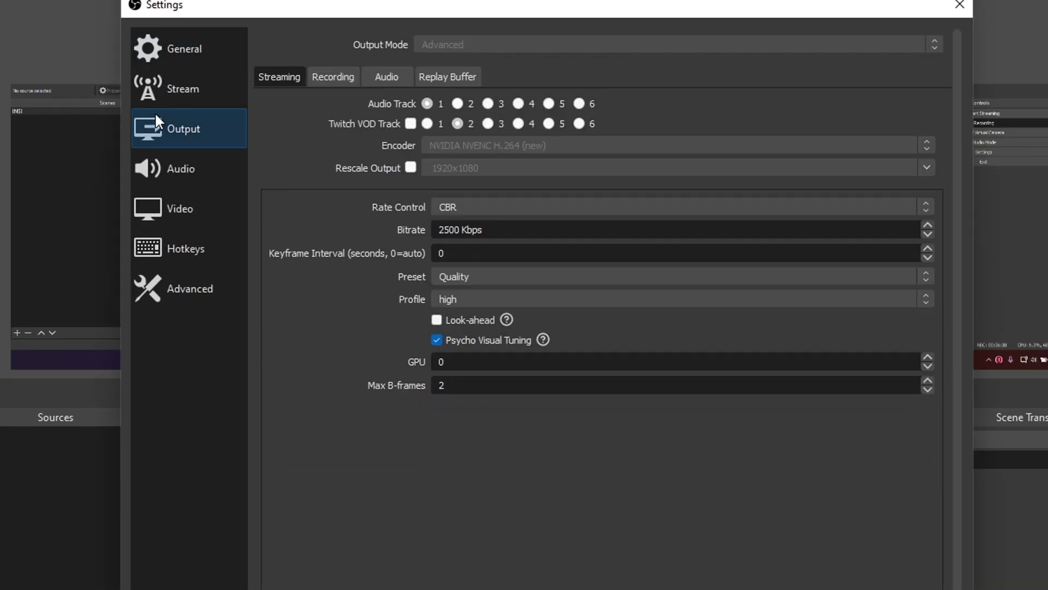
left_click(332, 76)
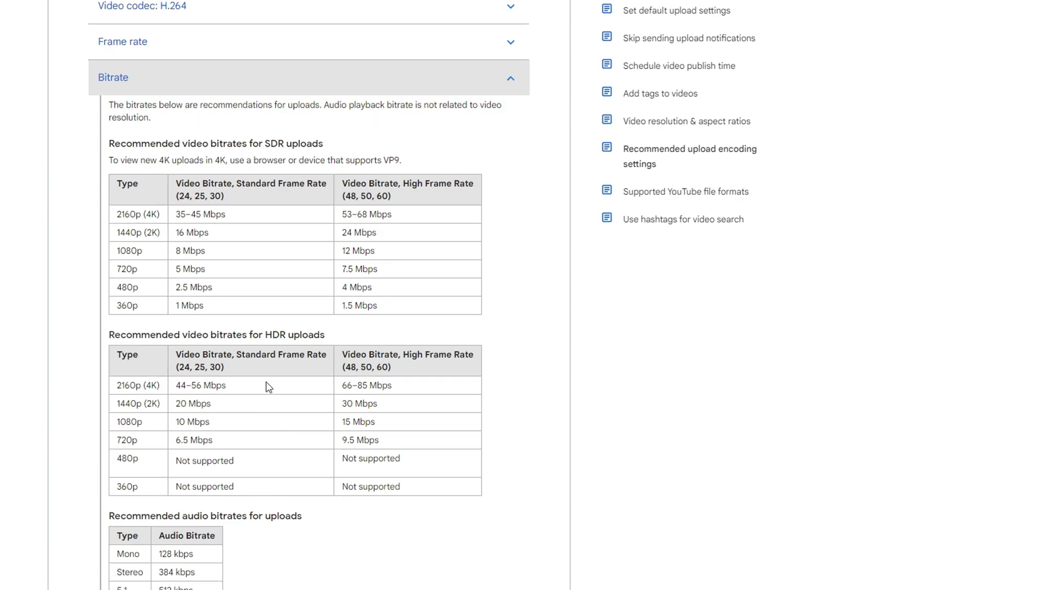
scroll(250, 278, "down", 1)
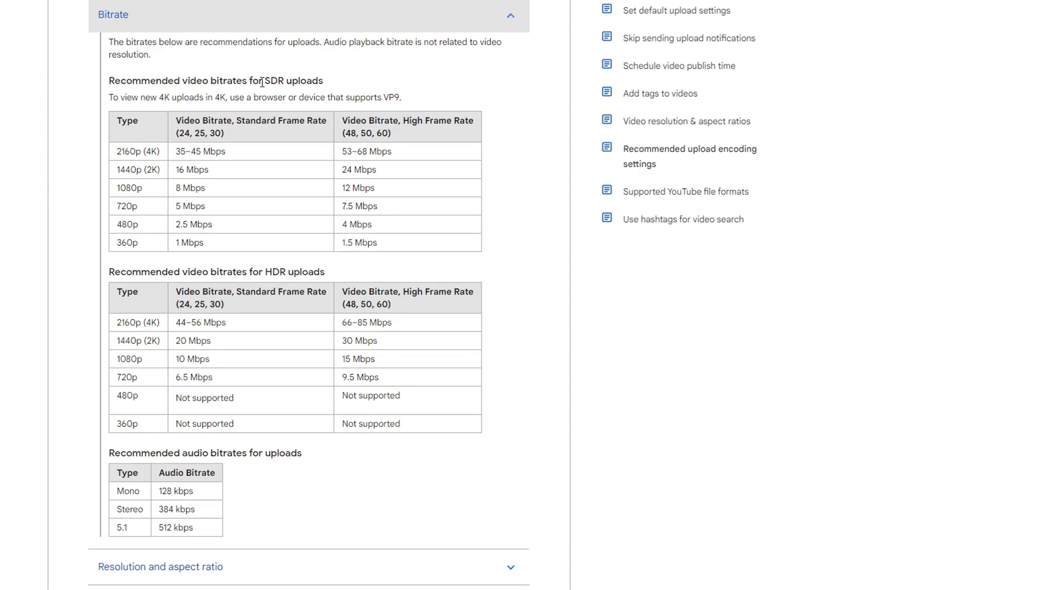
scroll(260, 83, "down", 1)
- Highlight the SDR and HDR upload bitrate headings on YouTube's encoding settings page
left_click_drag(262, 100, 434, 90)
left_click(435, 91)
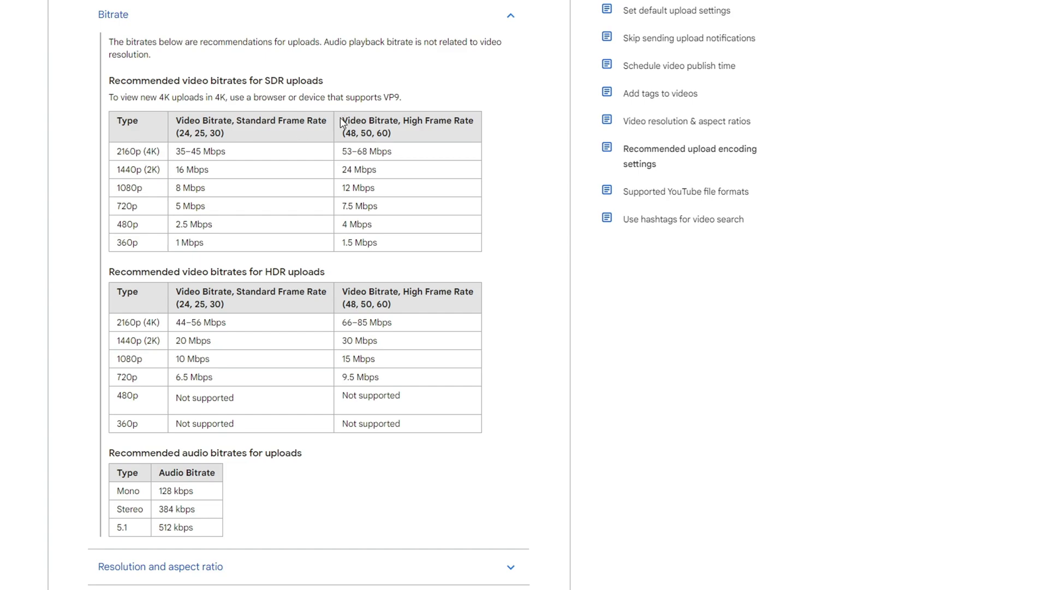
left_click_drag(271, 270, 391, 263)
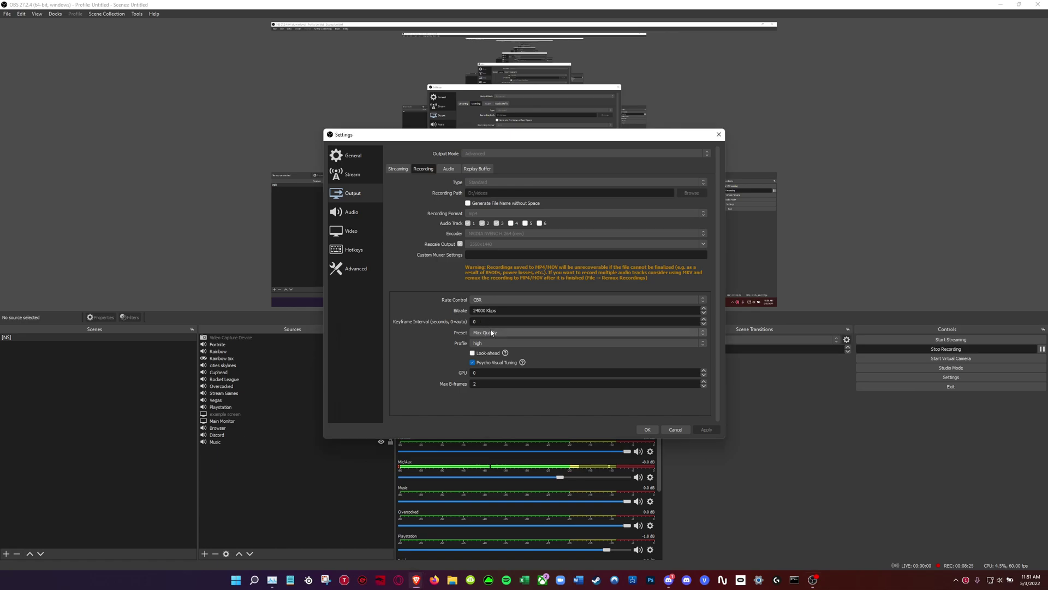
left_click(489, 332)
left_click(492, 338)
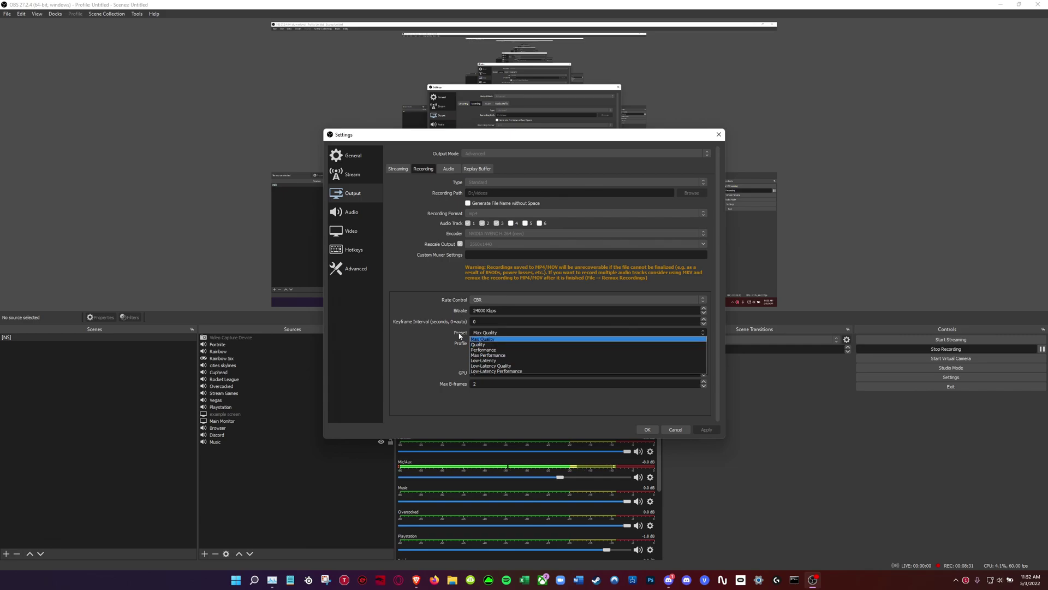
left_click(491, 338)
left_click(506, 343)
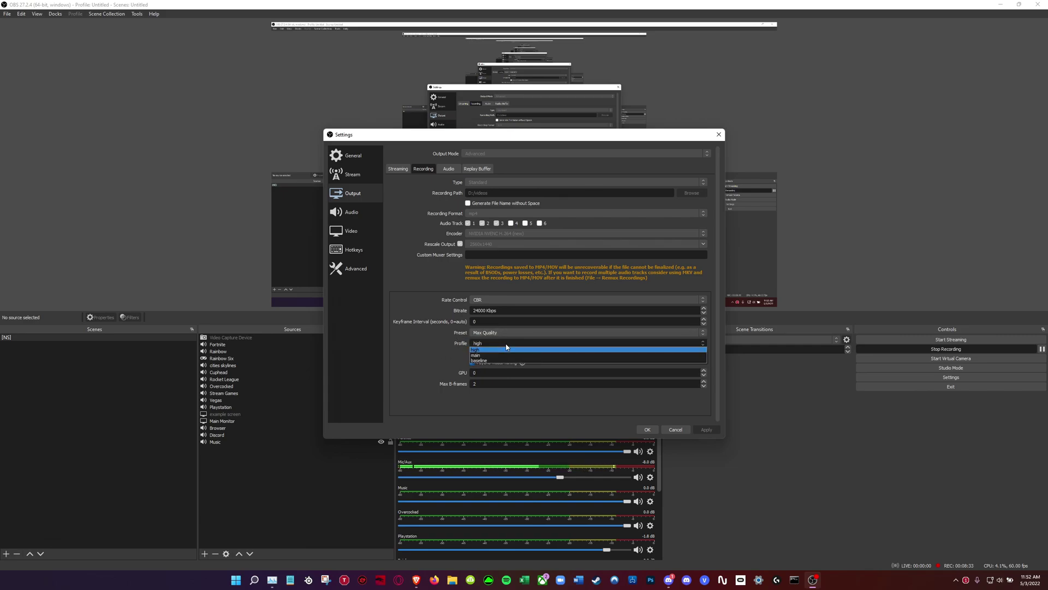
left_click(507, 349)
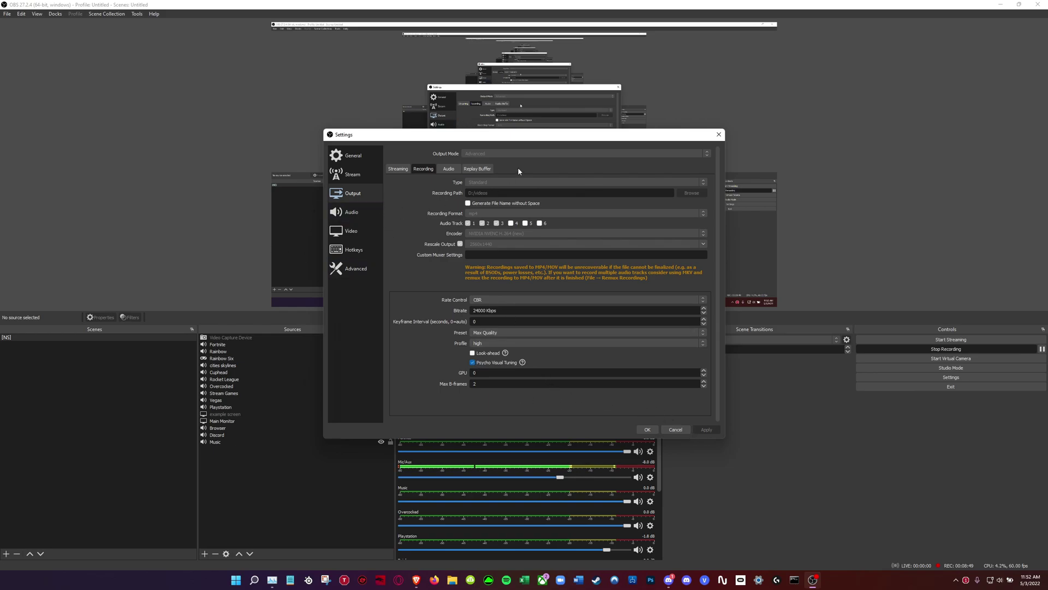
- Show the Output Audio tab with the Track 1–6 settings
left_click(449, 168)
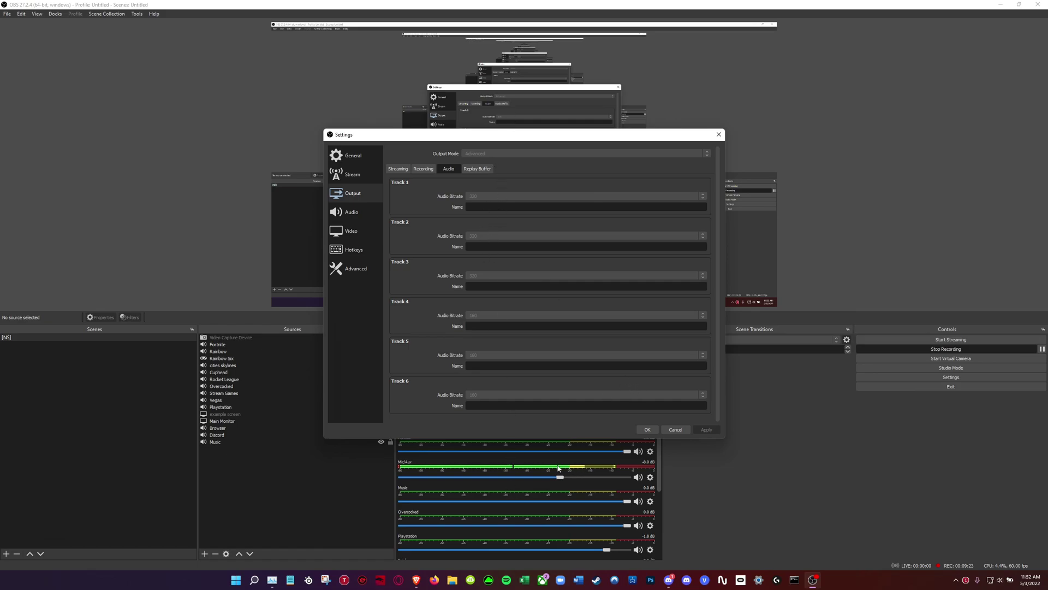
- Close settings and add an Application Audio Capture source named 'warzone'
left_click(646, 428)
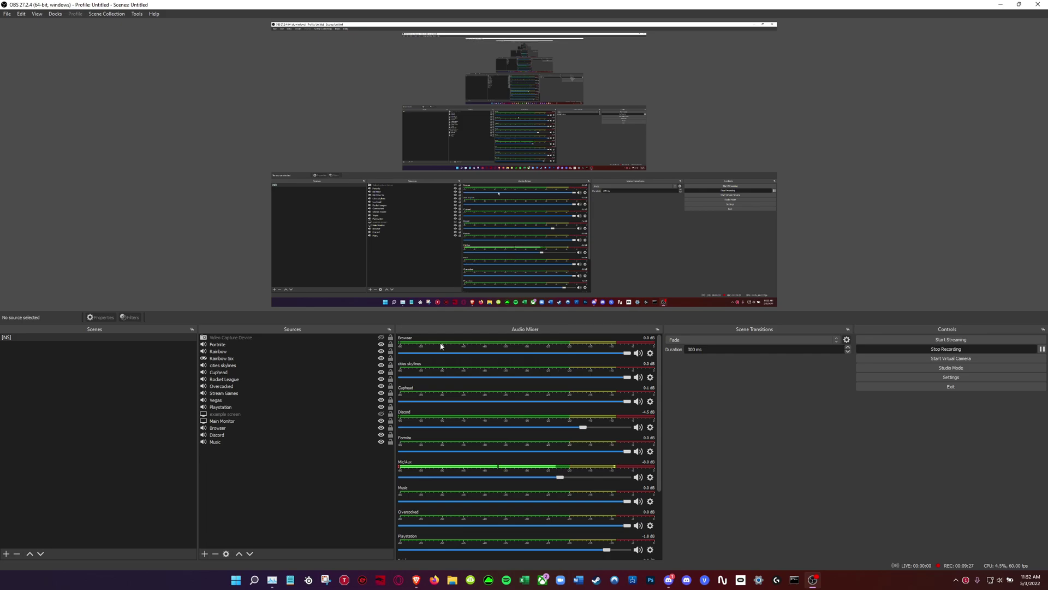
left_click(205, 554)
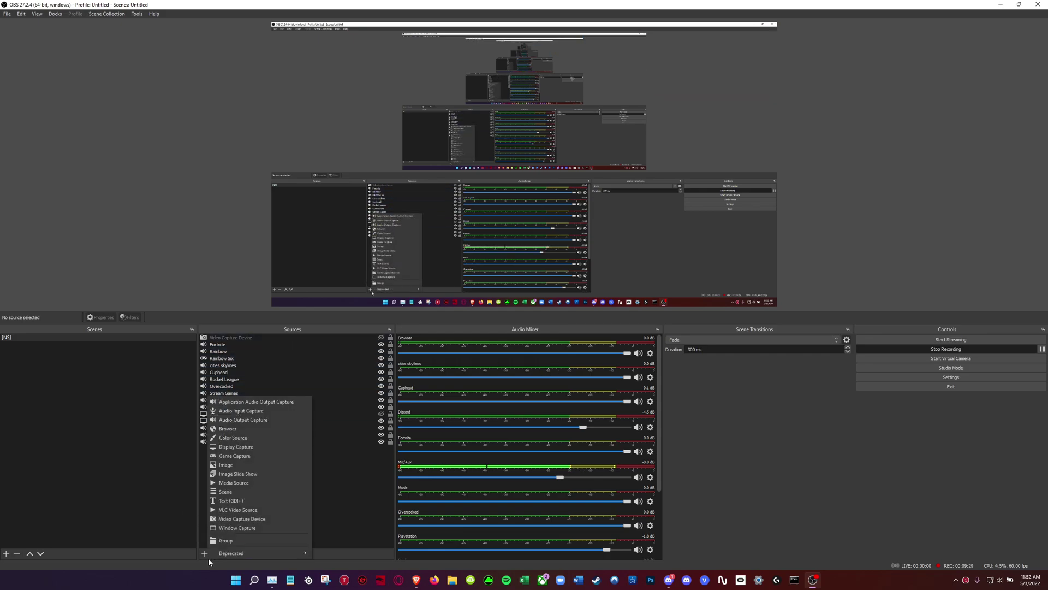
left_click(257, 410)
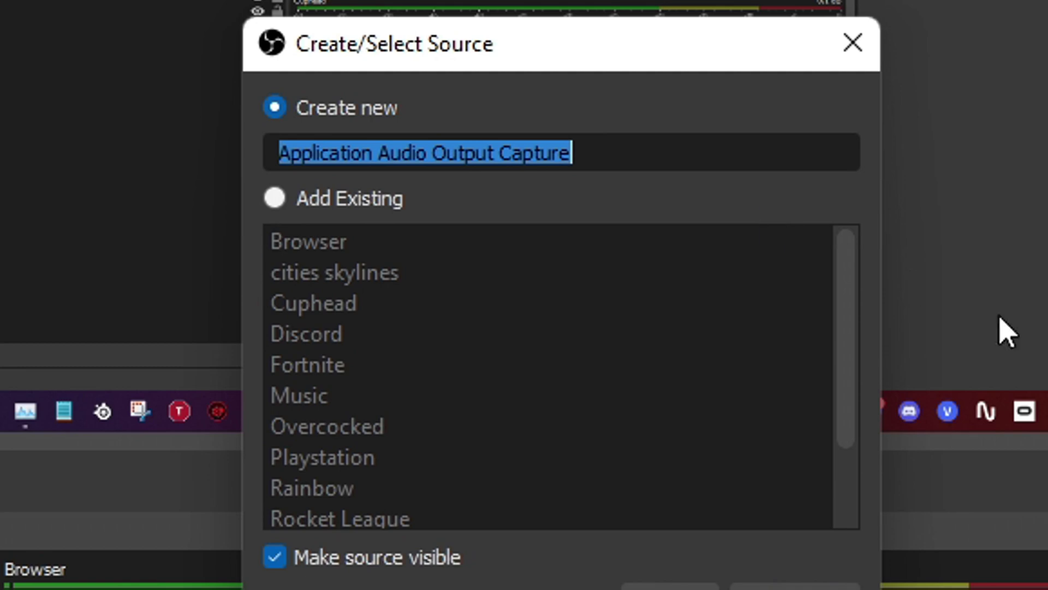
key("BackSpace")
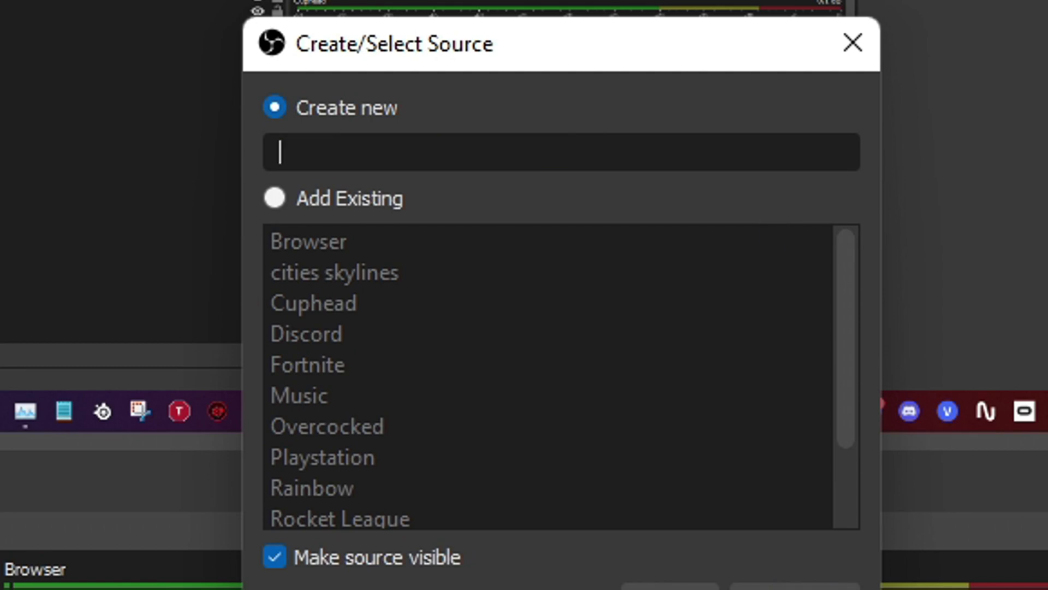
type("war")
type("zone")
key("Return")
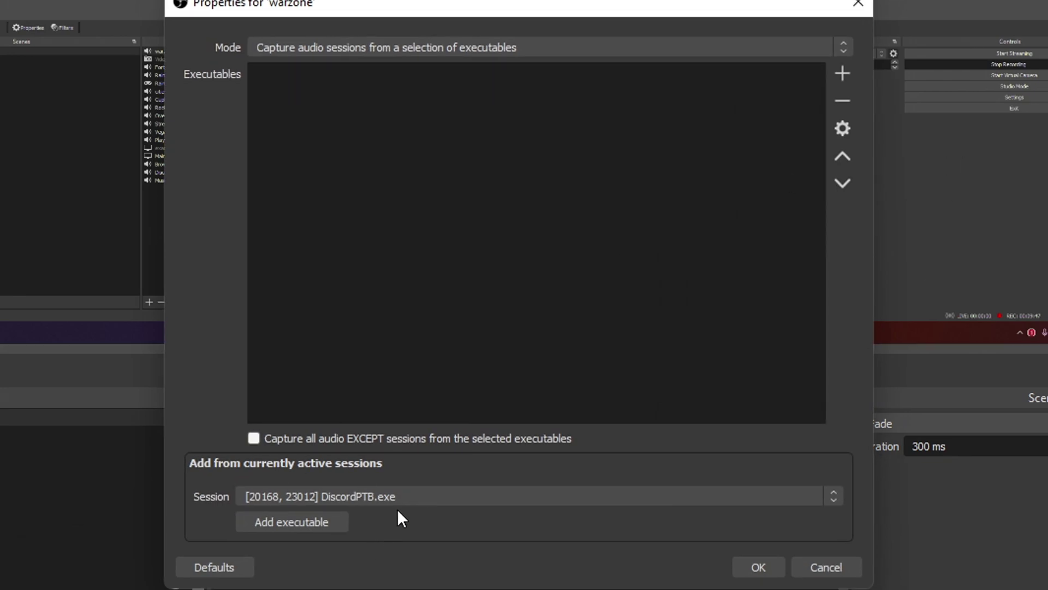
- Set the warzone source to capture the brave.exe session
left_click(396, 498)
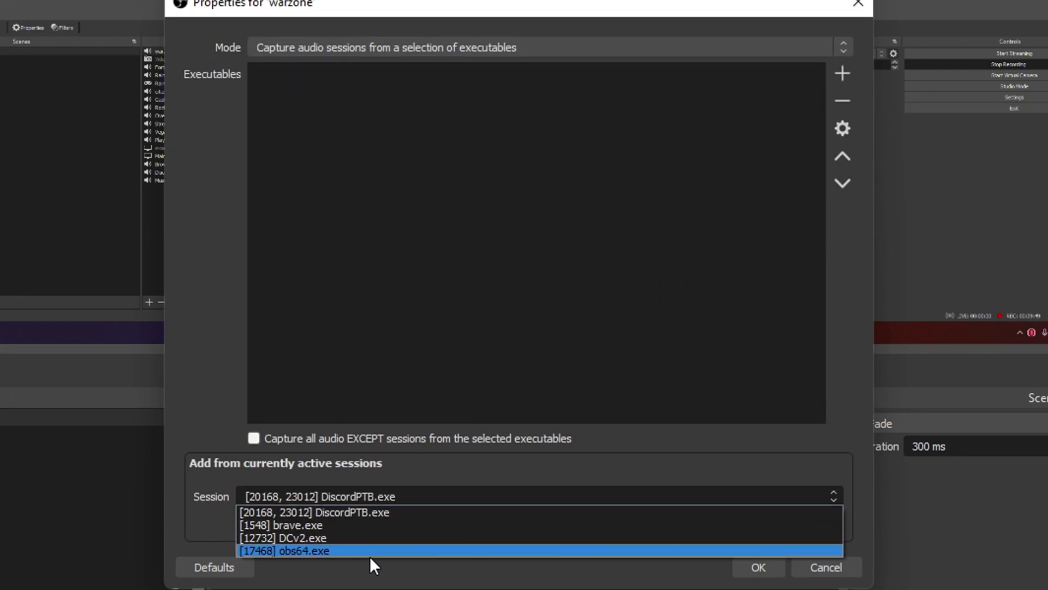
left_click(334, 525)
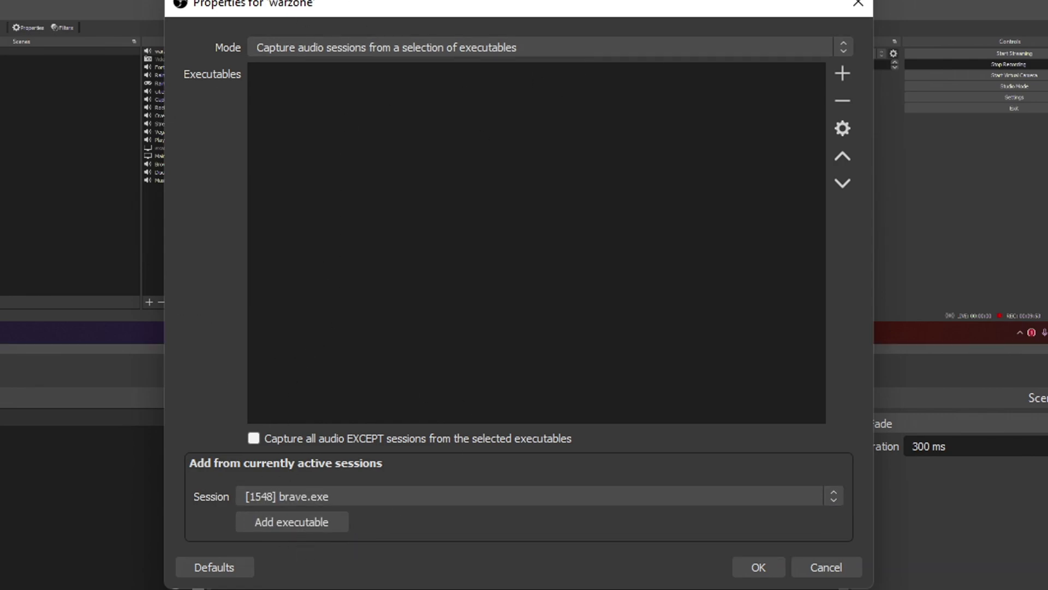
left_click(299, 525)
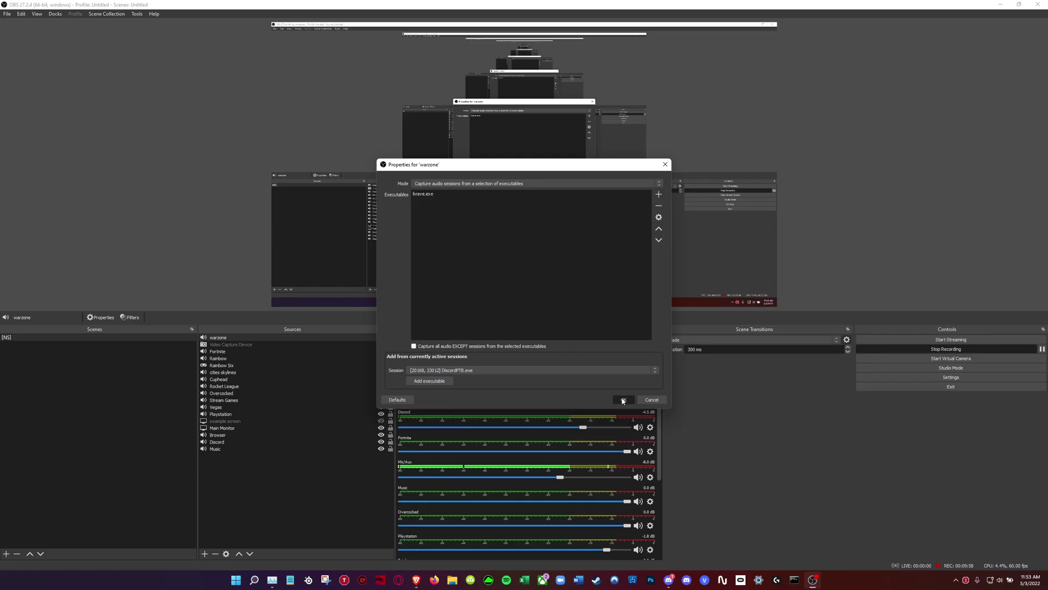
- Confirm the warzone source and lower its mixer volume to -30.6 dB
left_click(757, 567)
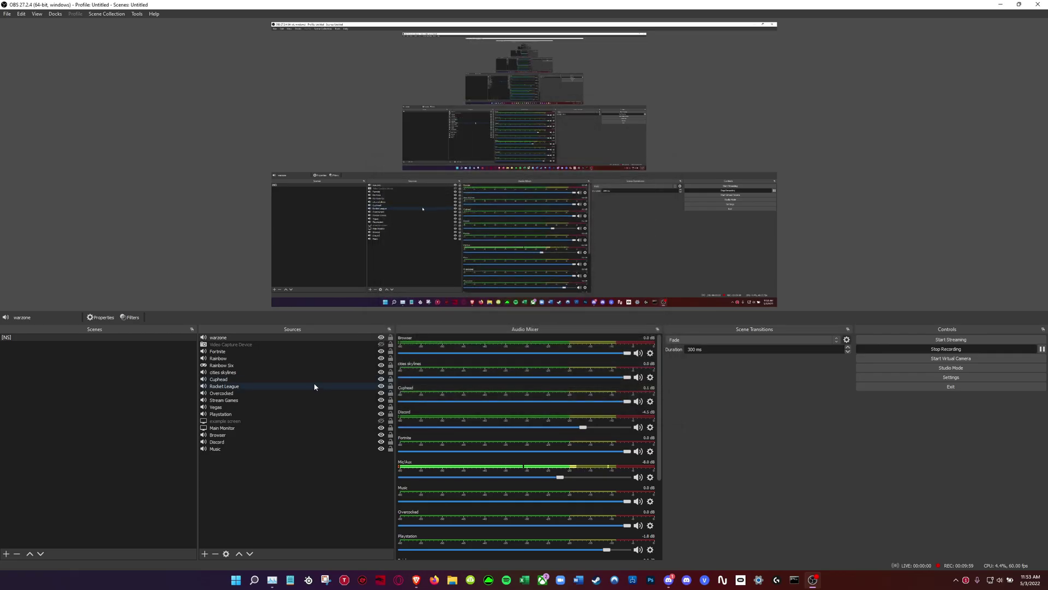
scroll(492, 434, "down", 1)
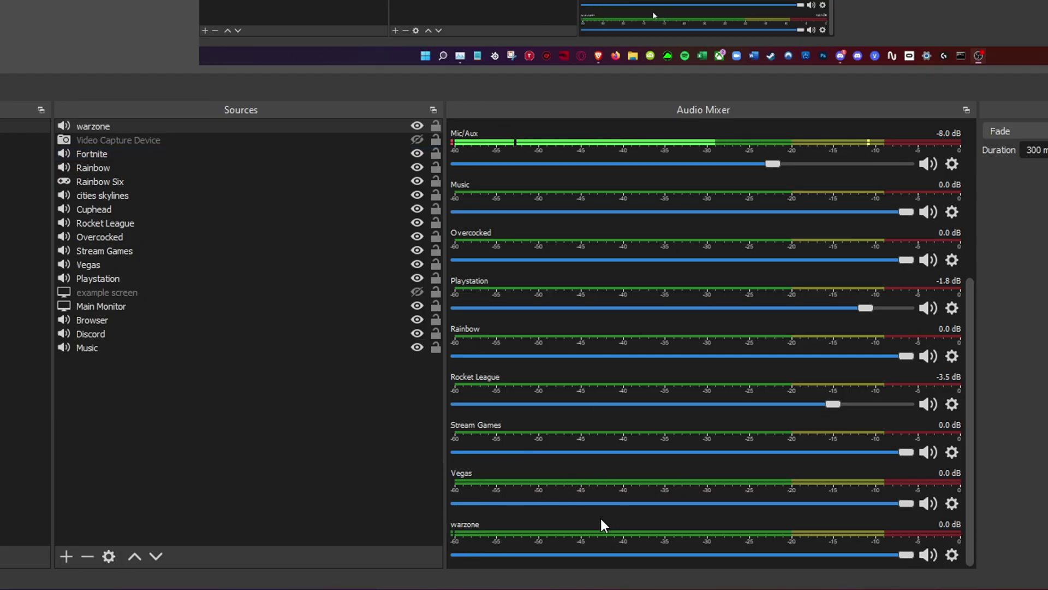
mouse_move(906, 556)
left_mouse_down()
mouse_move(550, 556)
mouse_move(977, 534)
left_mouse_up()
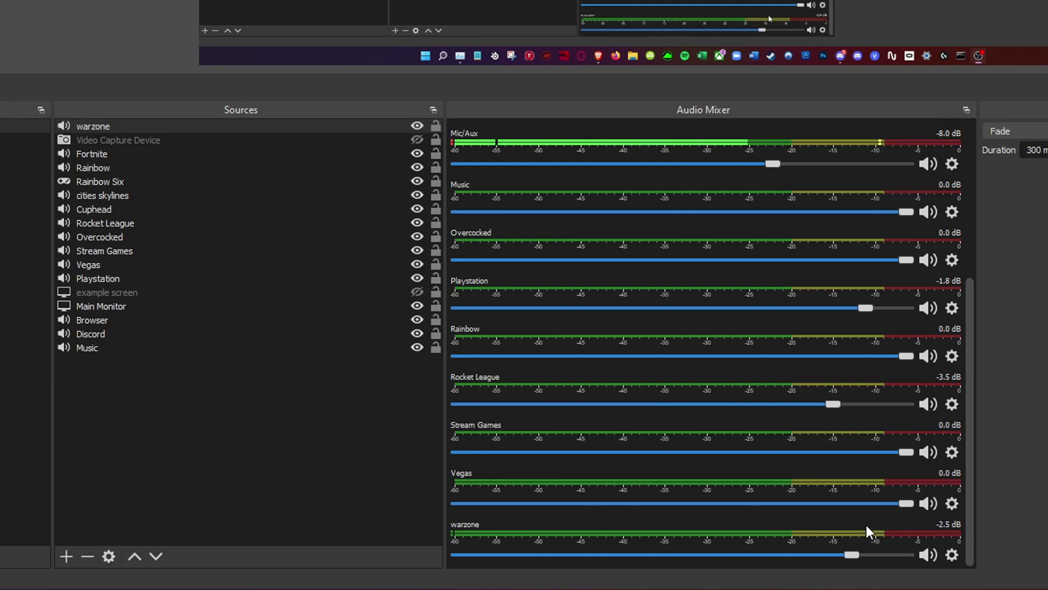
left_click_drag(908, 556, 639, 559)
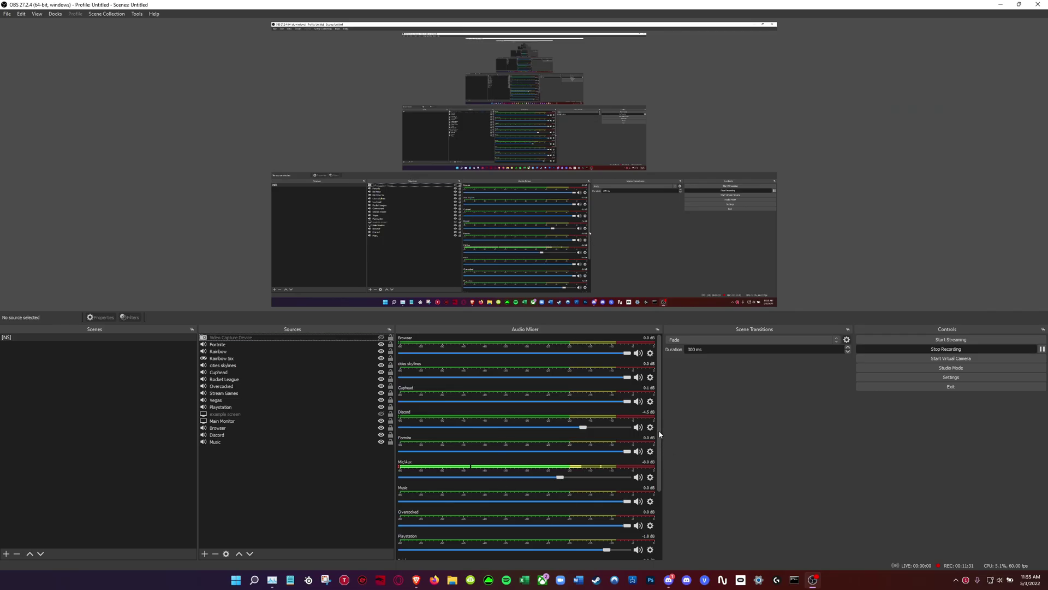
scroll(659, 427, "down", 3)
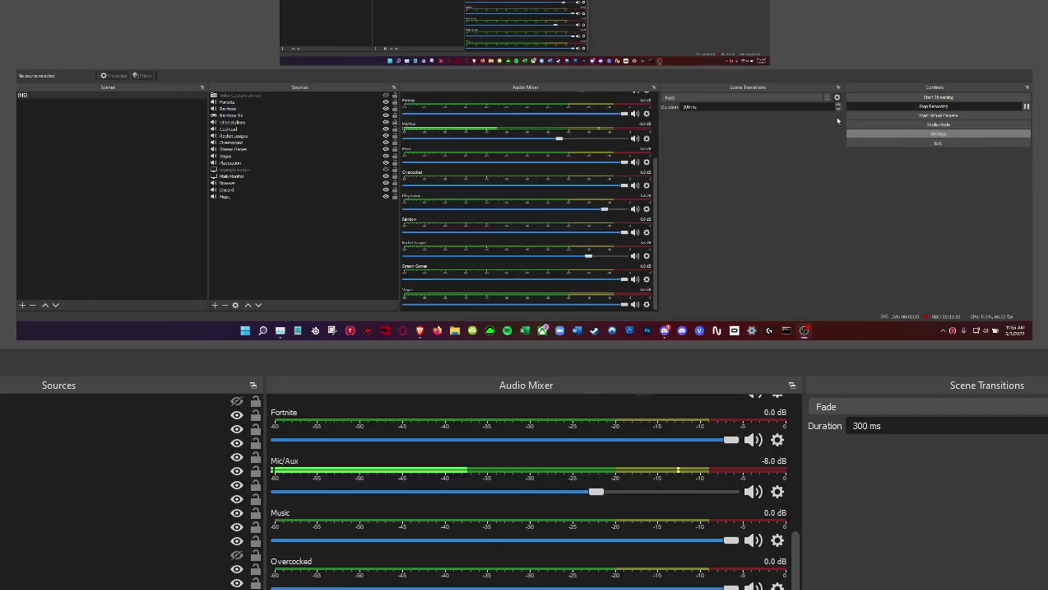
left_click(179, 112)
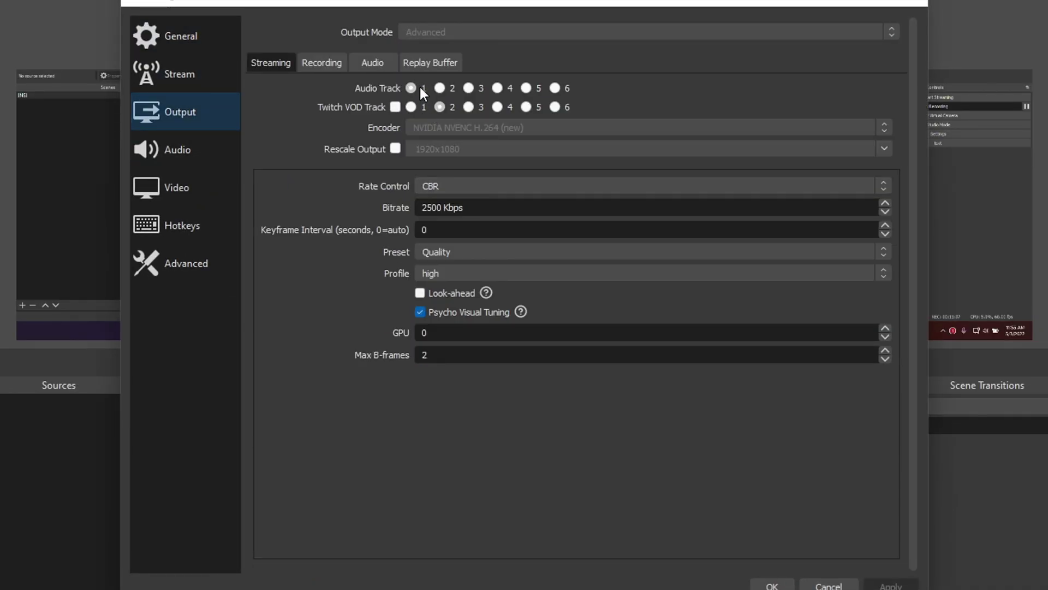
left_click(321, 63)
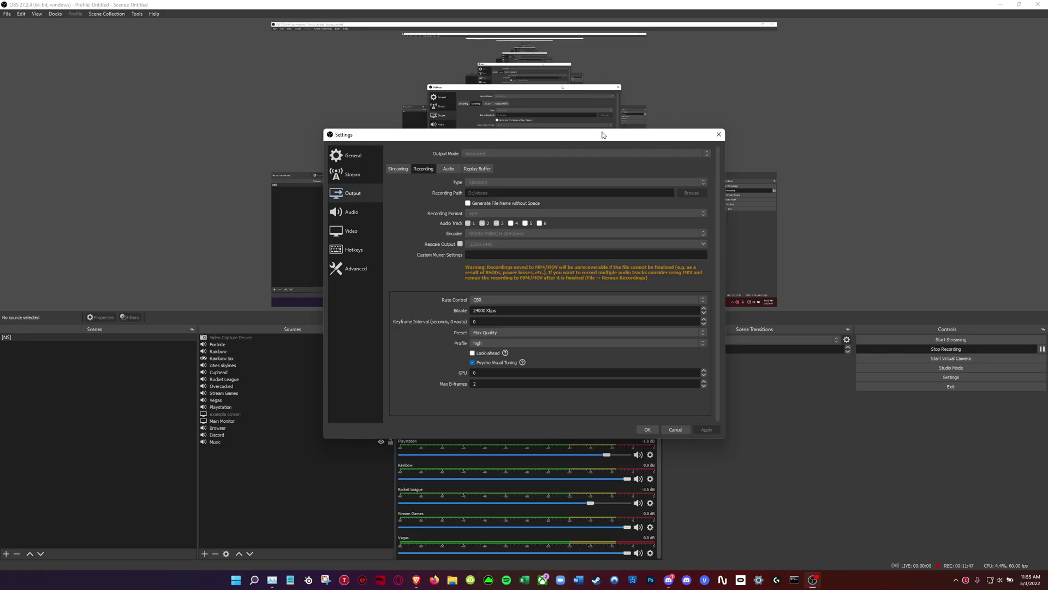
left_click_drag(603, 134, 890, 23)
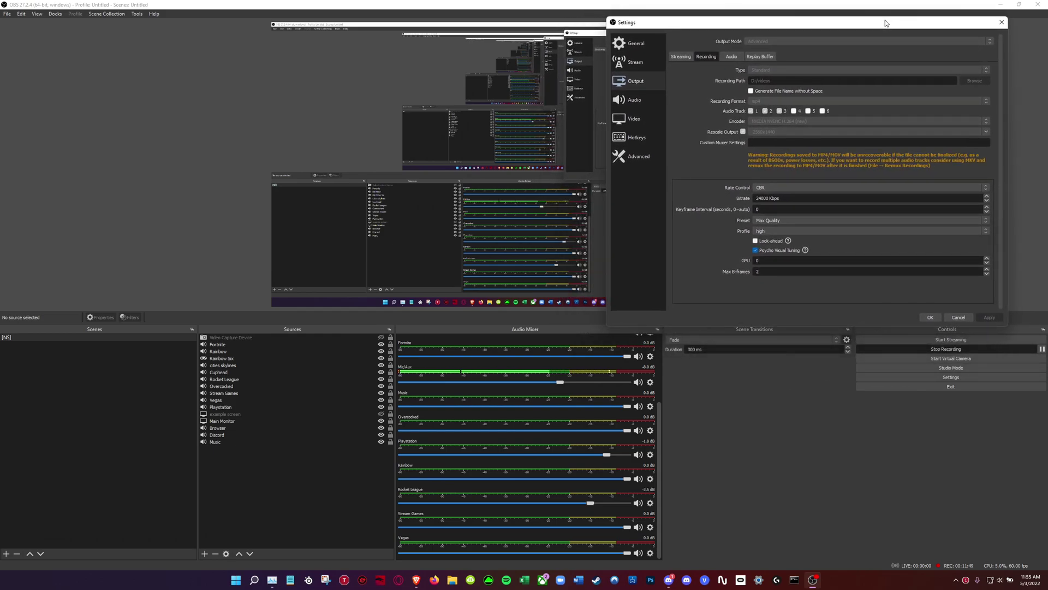
- Close the settings window and open Advanced Audio Properties from the Mic/Aux mixer options
left_click(933, 319)
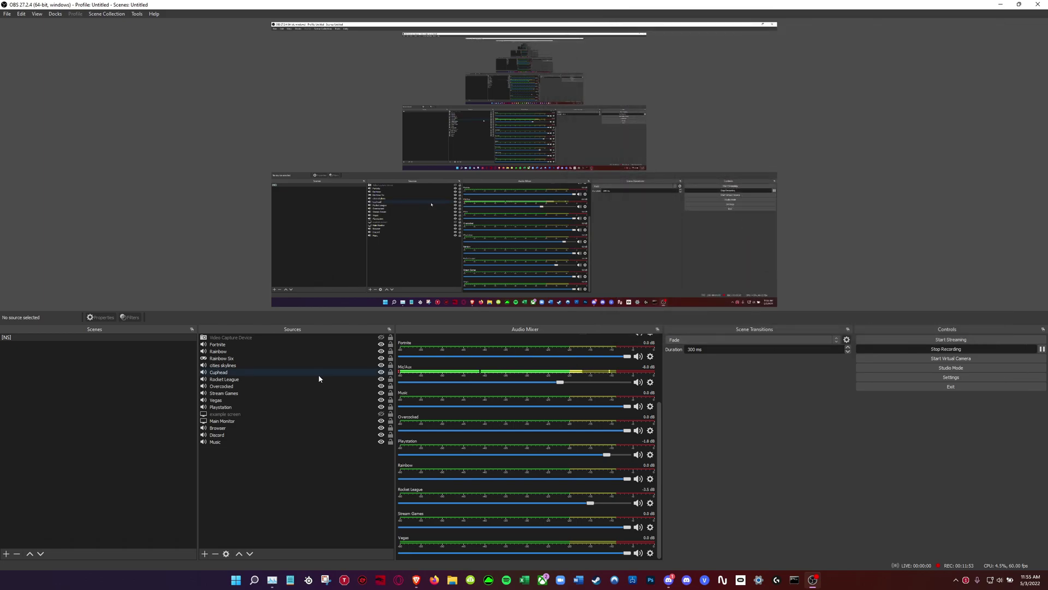
left_click(205, 554)
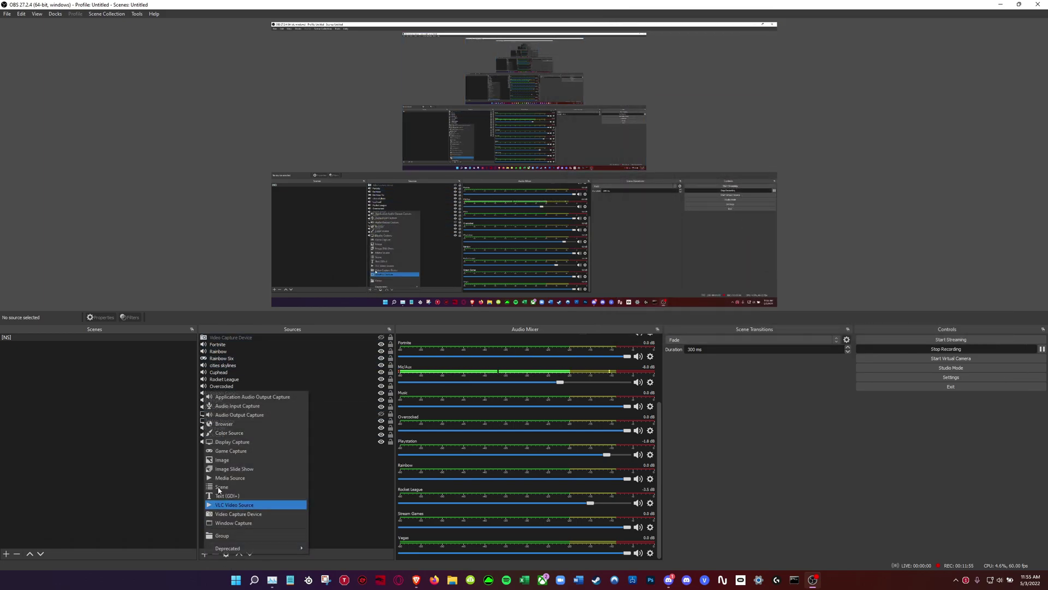
left_click(829, 465)
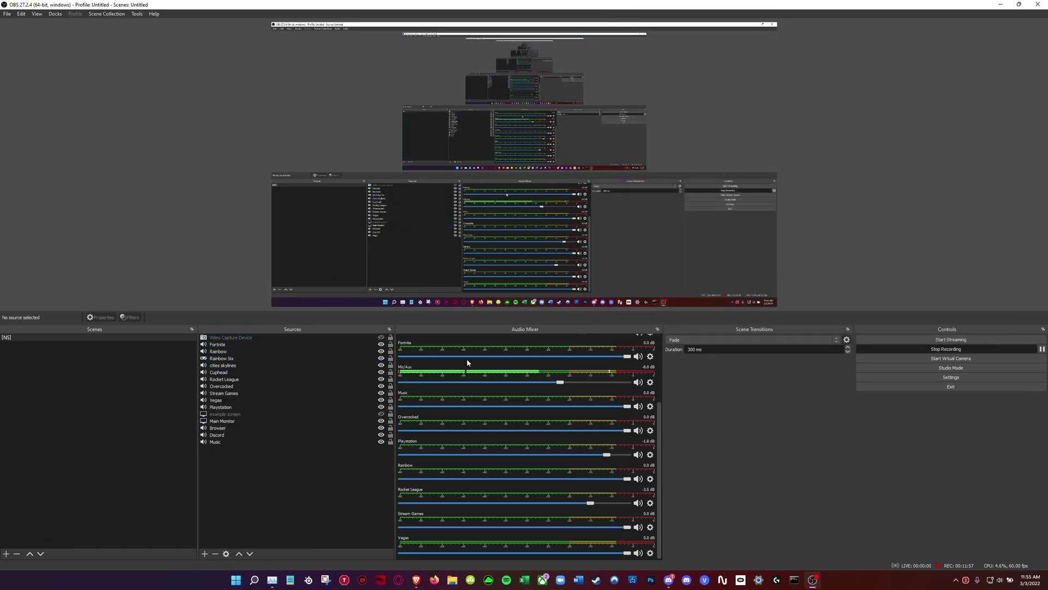
left_click(651, 380)
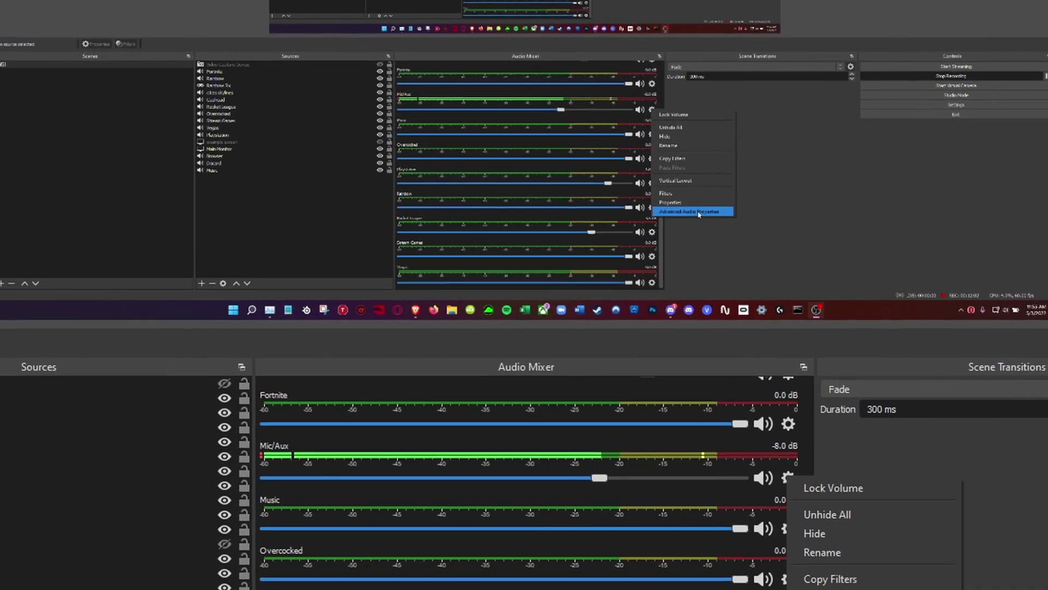
left_click(819, 584)
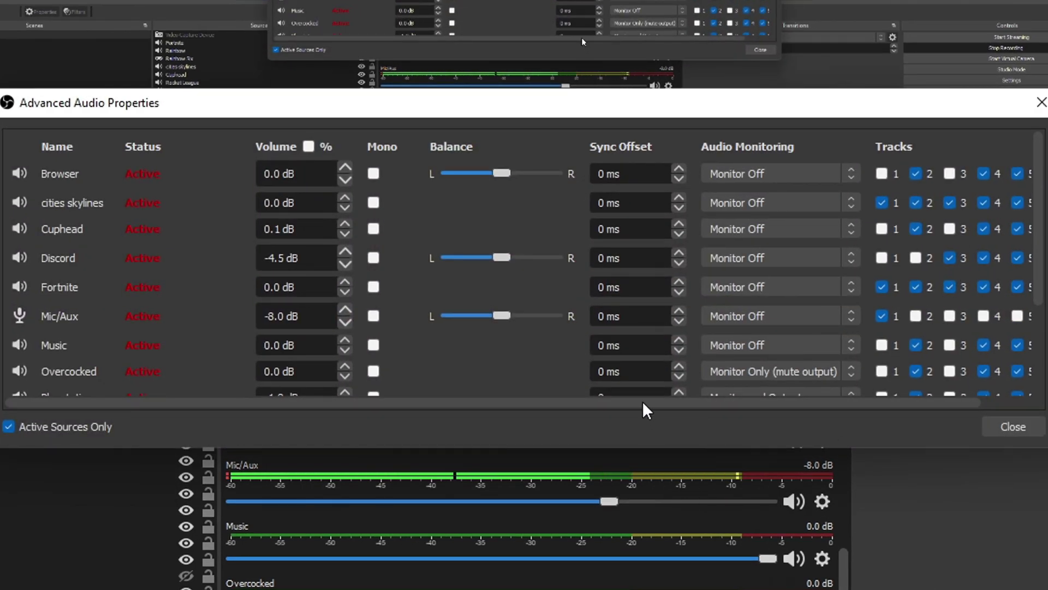
left_click_drag(643, 406, 683, 408)
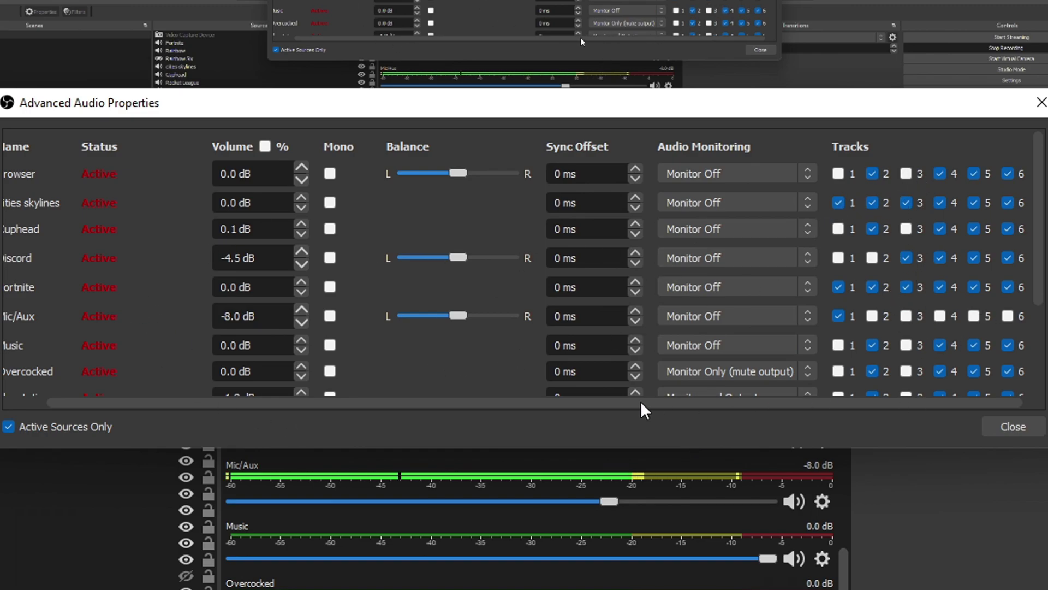
left_click_drag(641, 401, 431, 405)
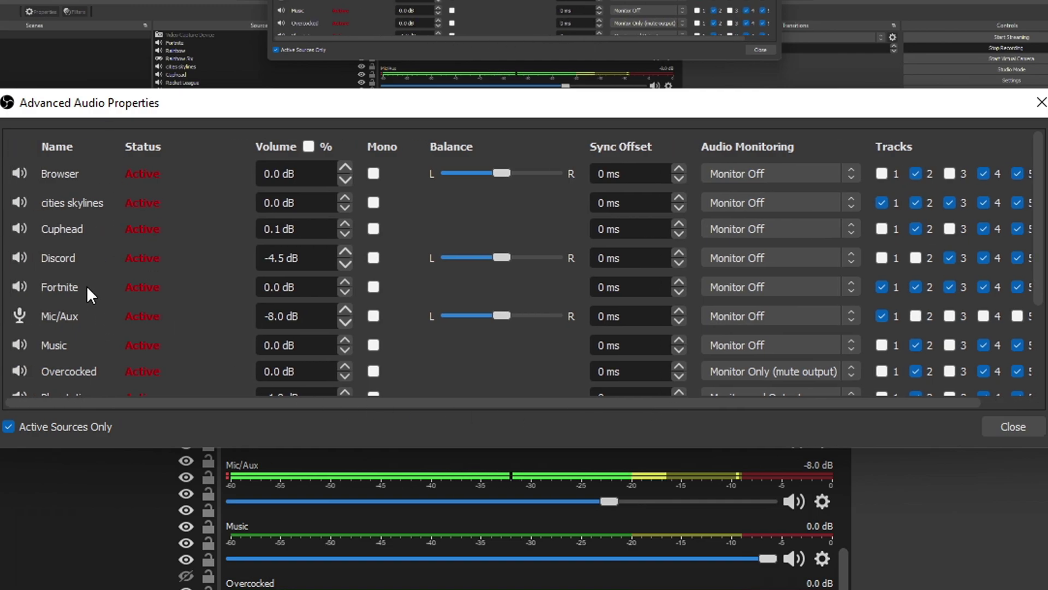
scroll(86, 286, "down", 2)
scroll(105, 298, "up", 2)
- Remove cities skylines from audio track 1 and add Discord to track 3
left_click(884, 204)
scroll(904, 321, "down", 1)
scroll(899, 317, "down", 2)
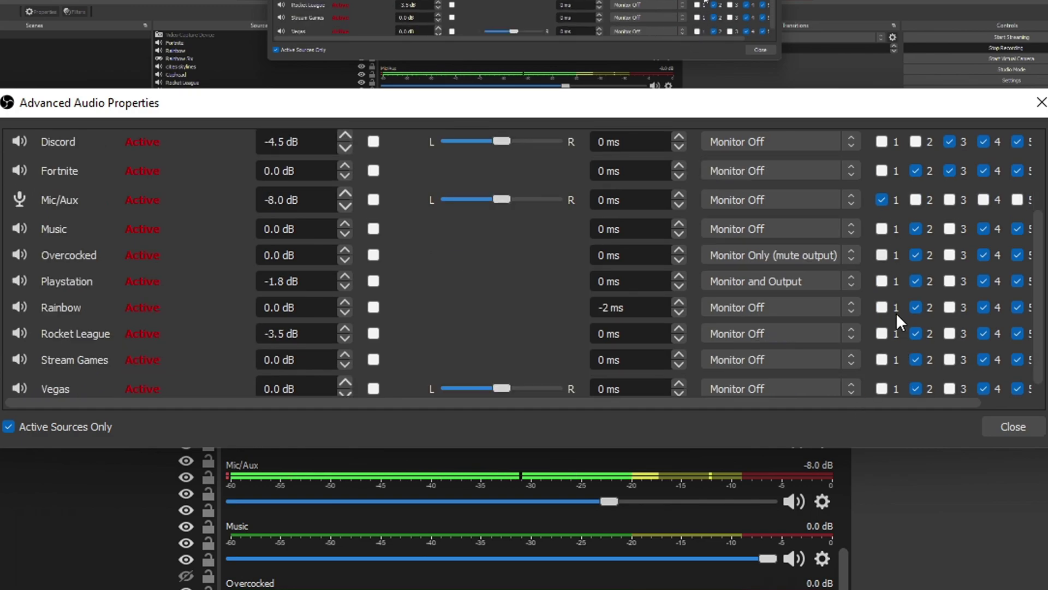
scroll(897, 188, "down", 1)
scroll(901, 220, "up", 3)
scroll(905, 251, "up", 2)
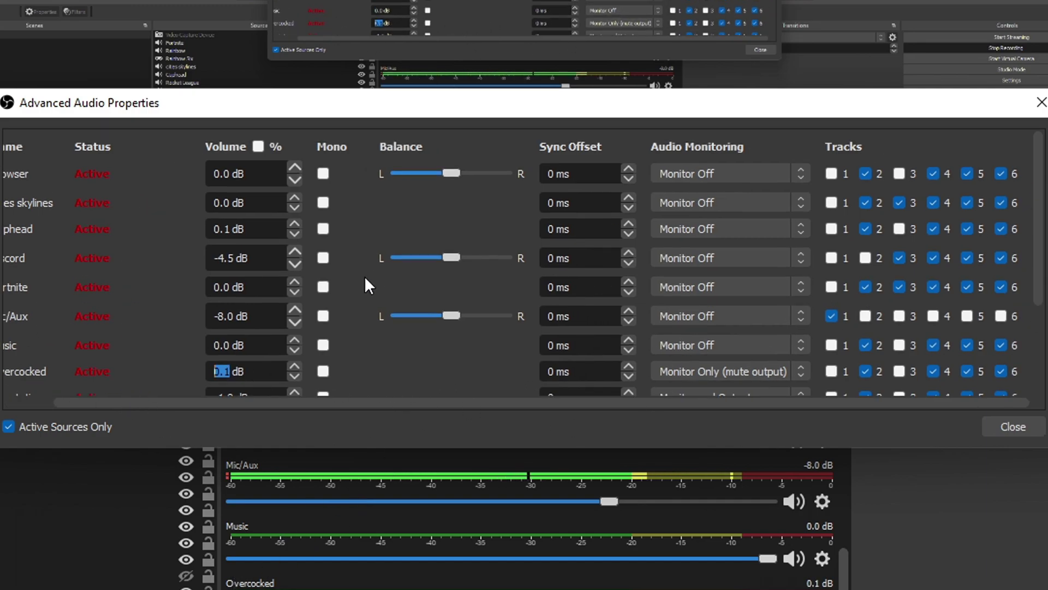
scroll(365, 284, "down", 3)
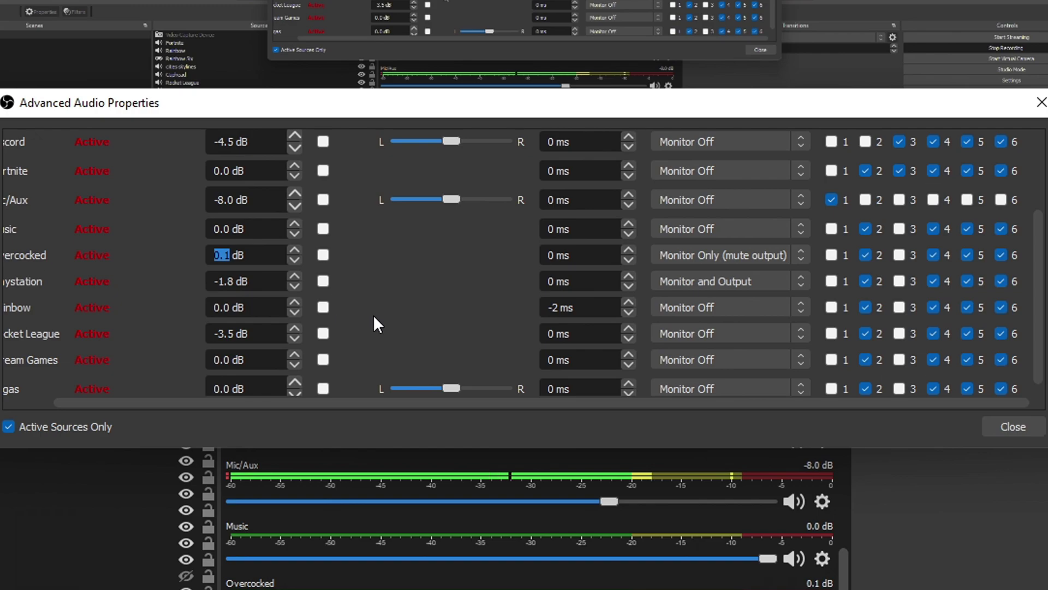
scroll(334, 400, "left", 3)
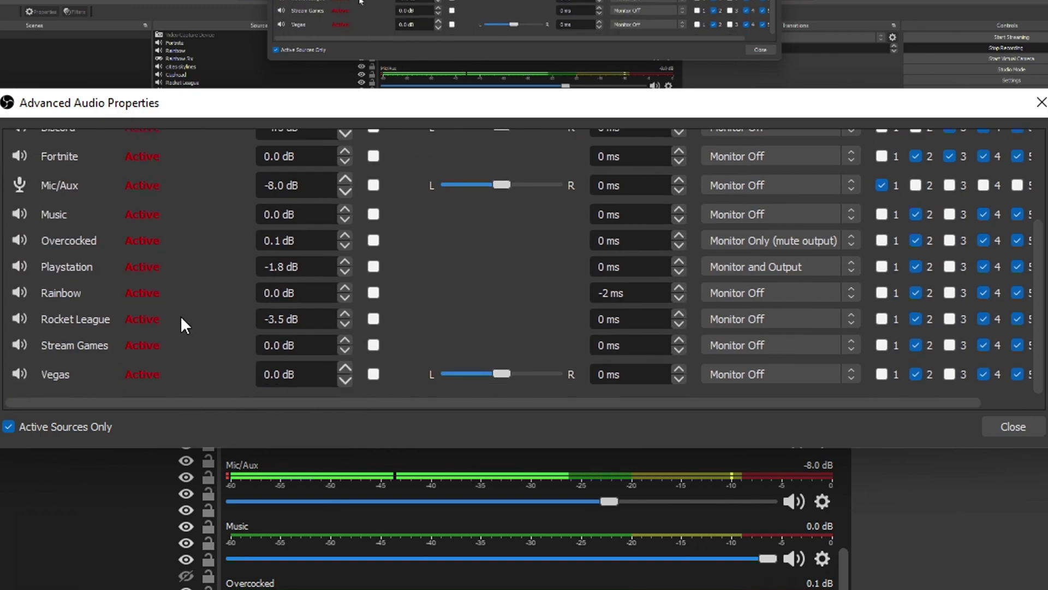
scroll(180, 324, "up", 5)
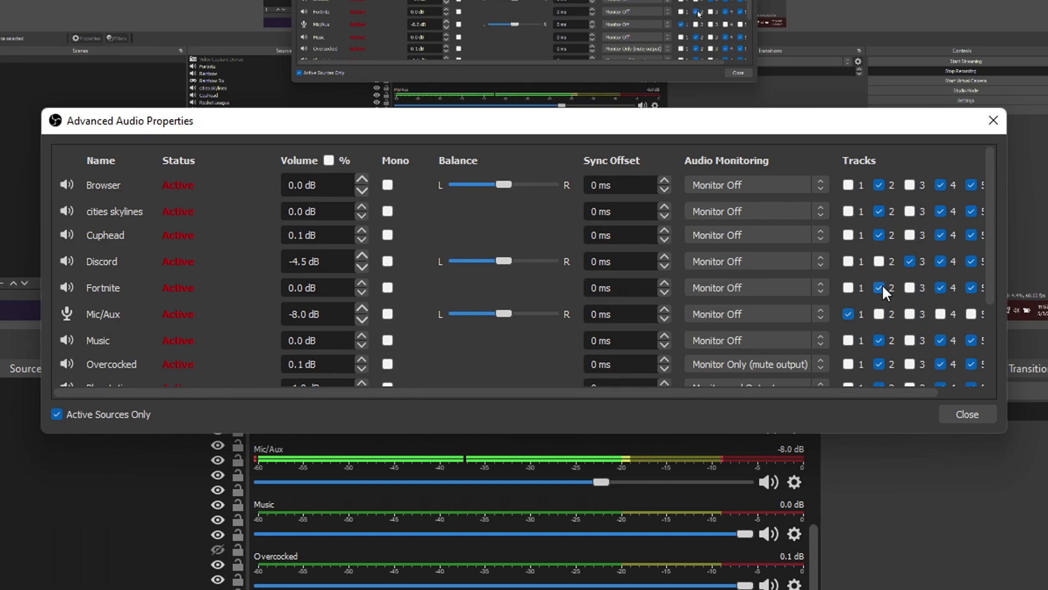
left_click(909, 261)
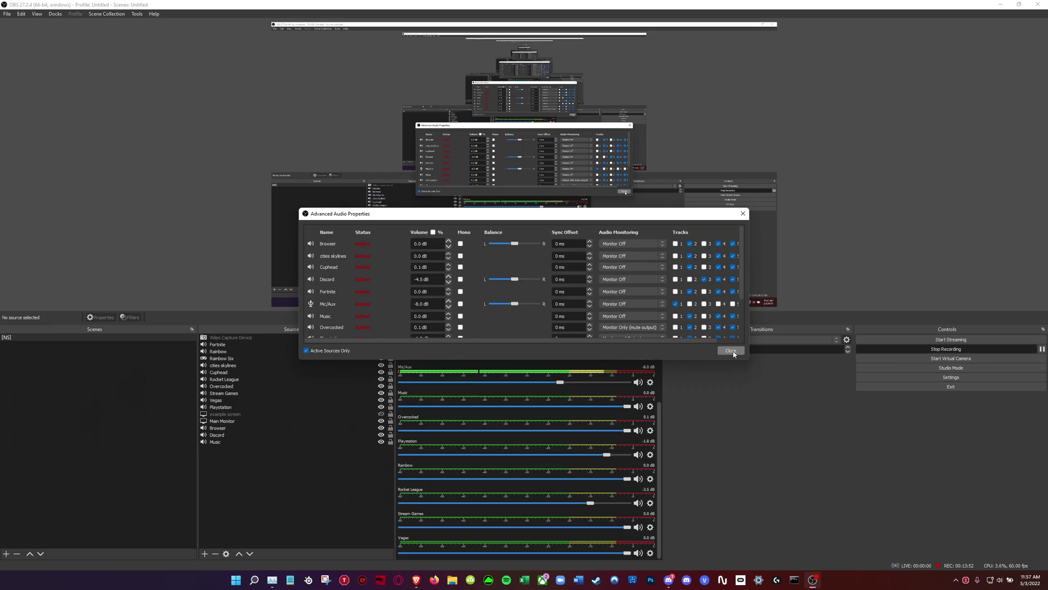
- Close the Advanced Audio Properties dialog with the track assignments kept
left_click(967, 414)
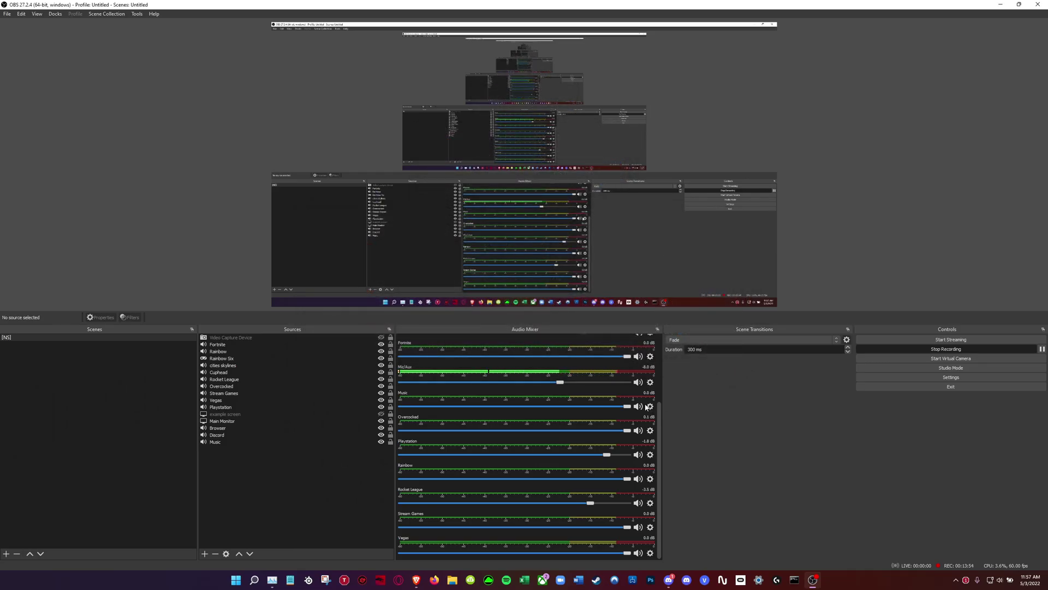